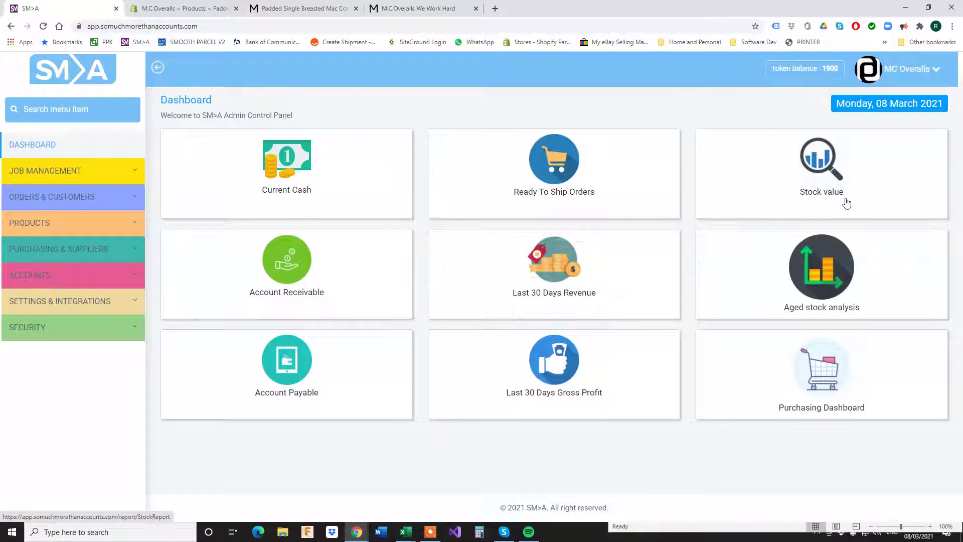
Look over the M.C.Overalls store homepage and return to the SM>A dashboard
{"action": "left_click", "coordinate": [432, 9]}
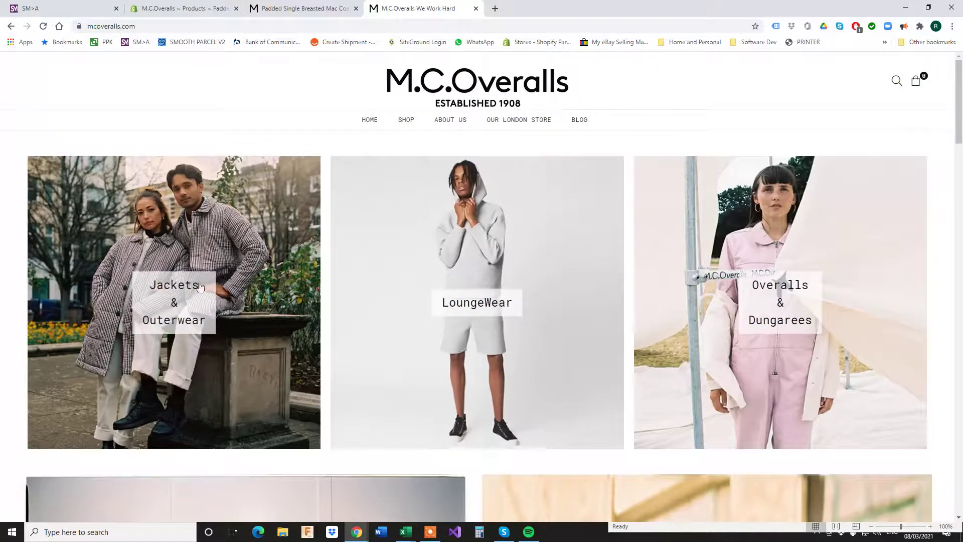
{"action": "scroll", "coordinate": [488, 385], "scroll_direction": "down", "scroll_amount": 6}
{"action": "scroll", "coordinate": [487, 320], "scroll_direction": "up", "scroll_amount": 6}
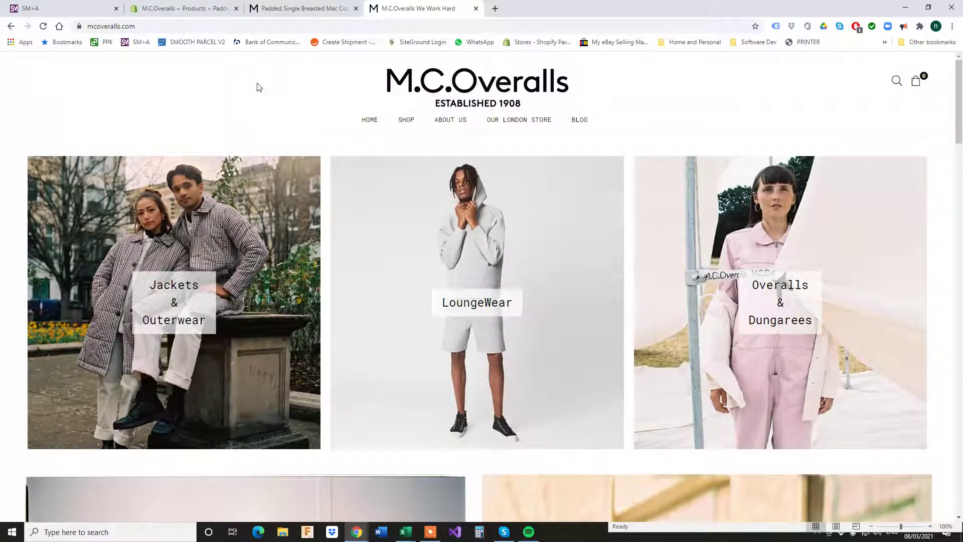
{"action": "left_click", "coordinate": [63, 15]}
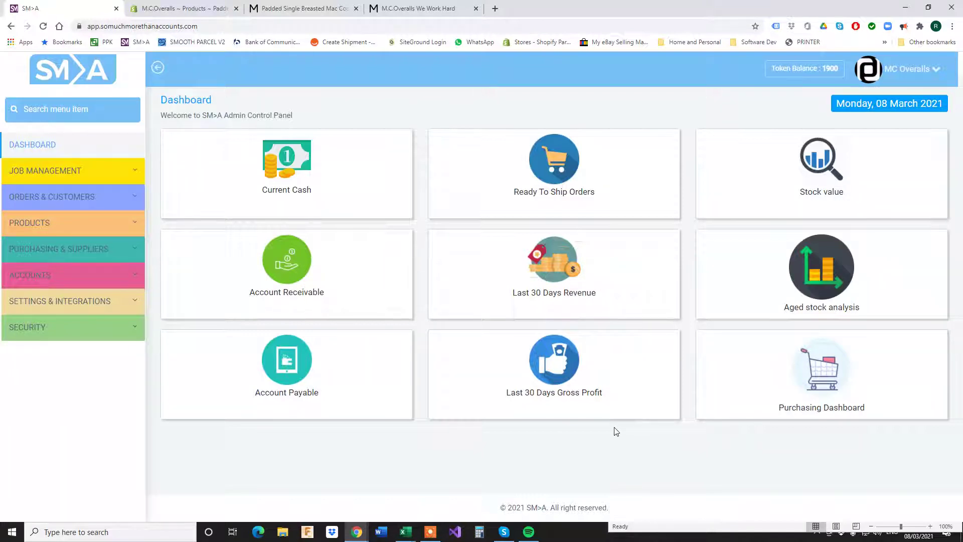
Switch to the product workbook in Excel and copy the stock code MCOSH008-CHECK-M from cell A19
{"action": "left_click", "coordinate": [406, 532]}
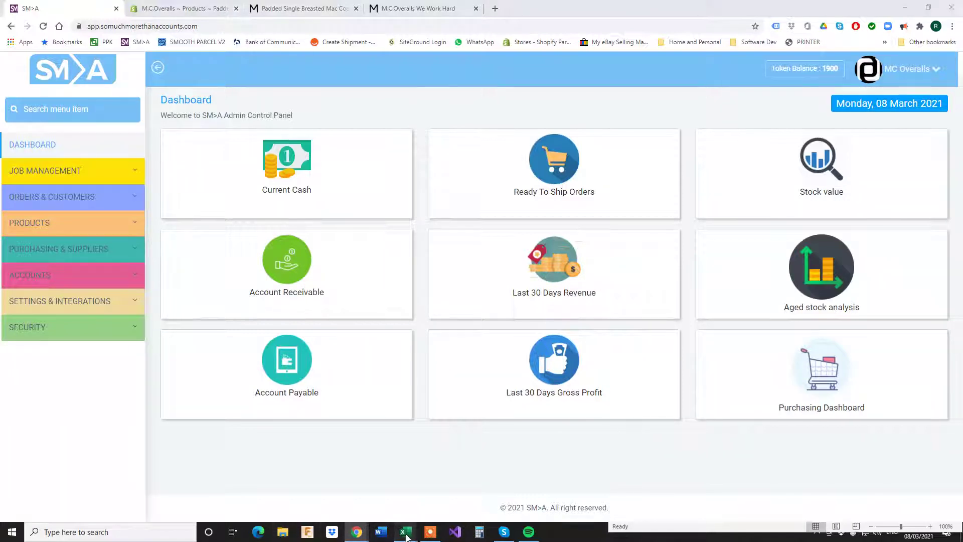
{"action": "left_click", "coordinate": [456, 496]}
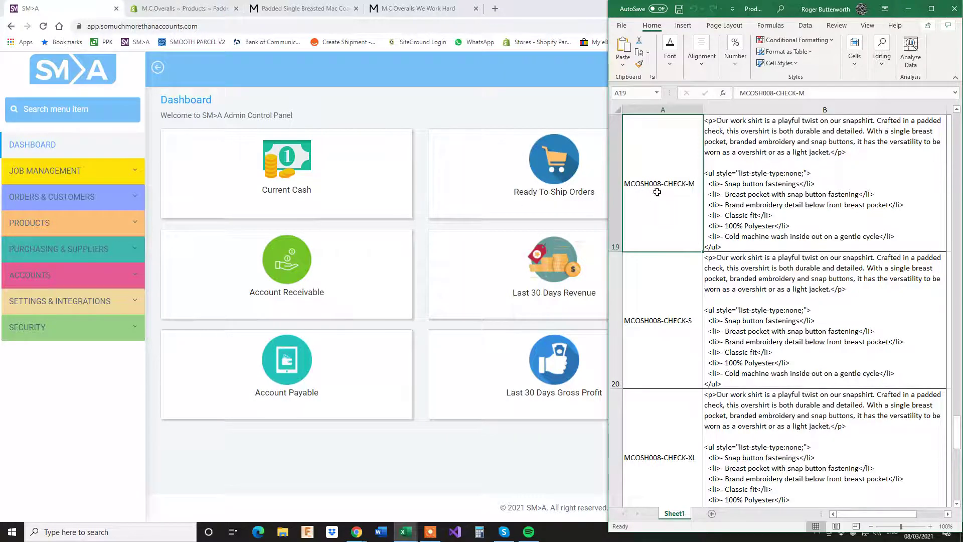
{"action": "left_click_drag", "start_coordinate": [740, 93], "coordinate": [804, 94]}
{"action": "key", "text": "ctrl+c"}
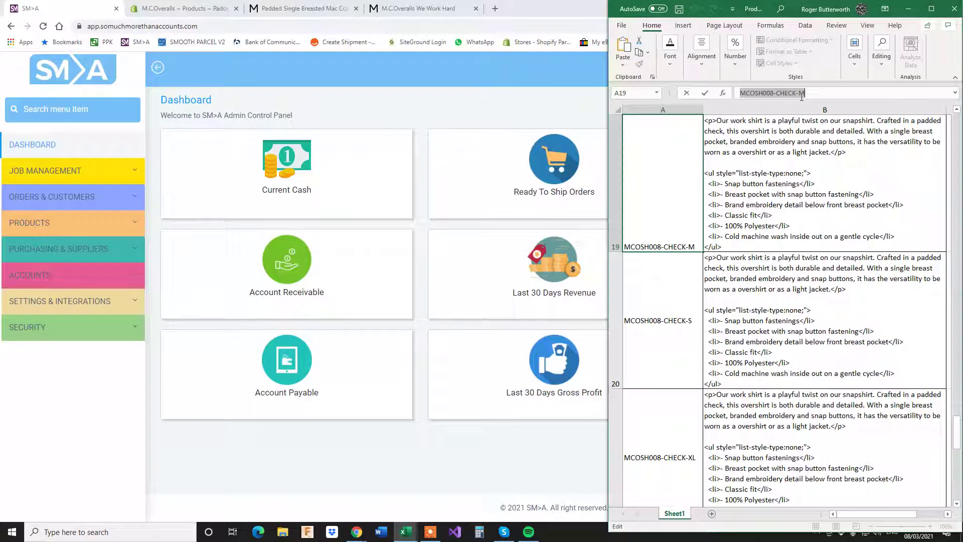
In SM>A, search the product records for stock code MCOSH008-CHECK-M and open that product for editing
{"action": "left_click", "coordinate": [70, 227]}
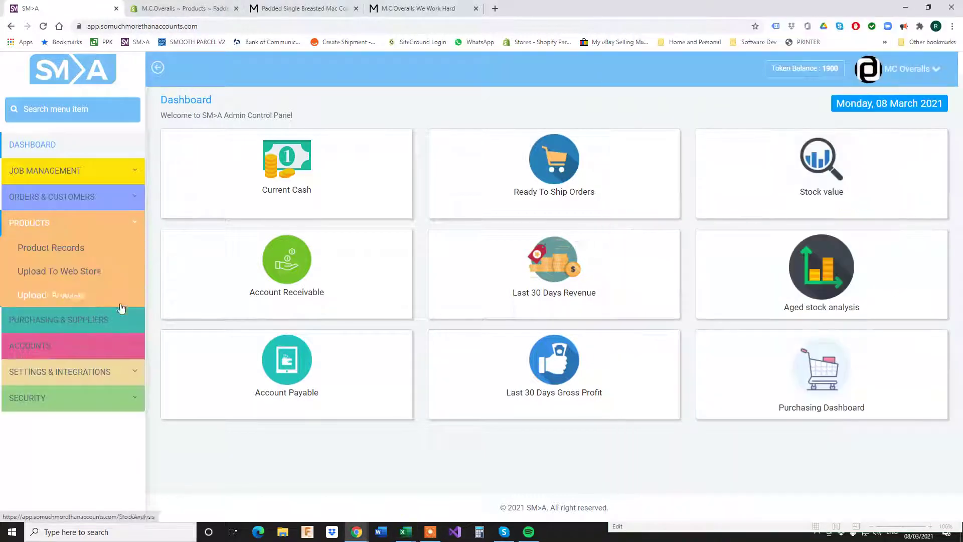
{"action": "left_click", "coordinate": [67, 250]}
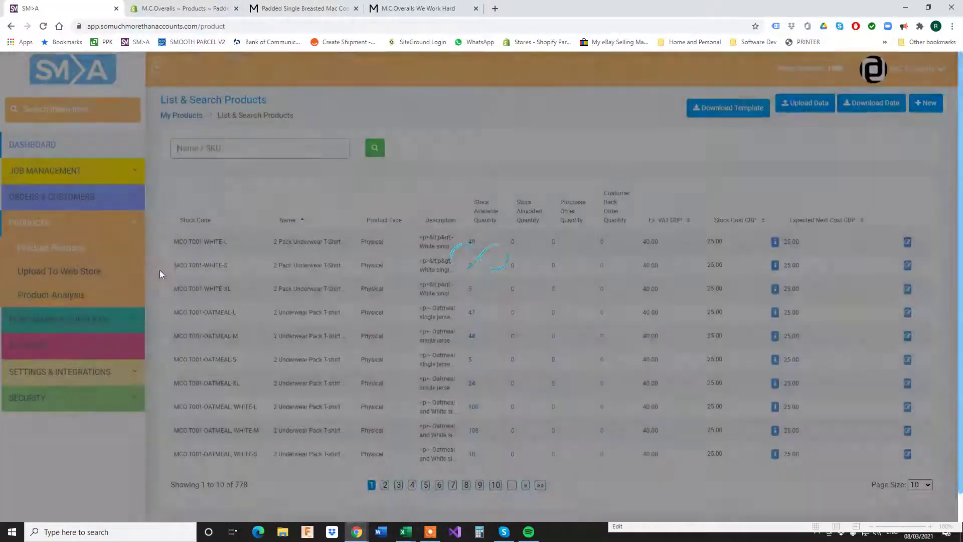
{"action": "key", "text": "ctrl+v"}
{"action": "left_click", "coordinate": [375, 149]}
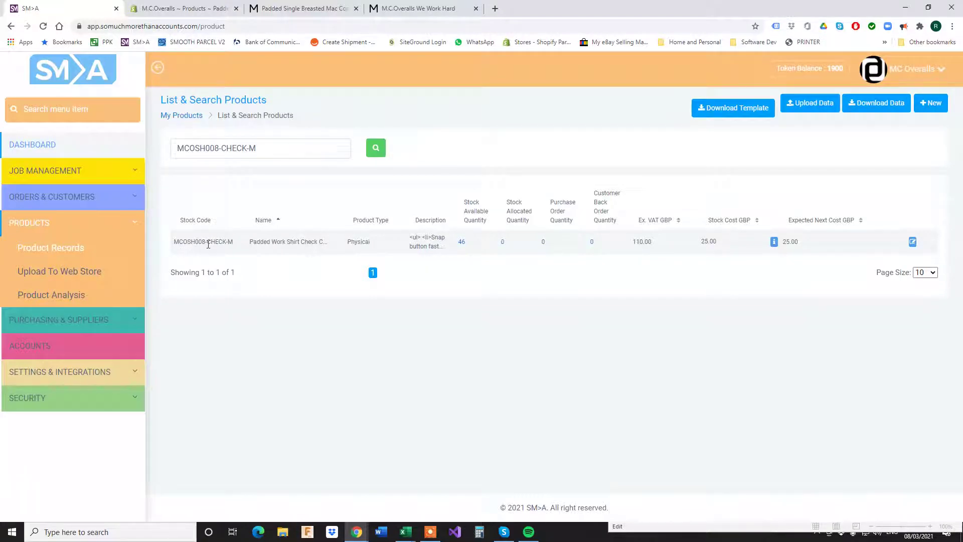
{"action": "left_click", "coordinate": [913, 243]}
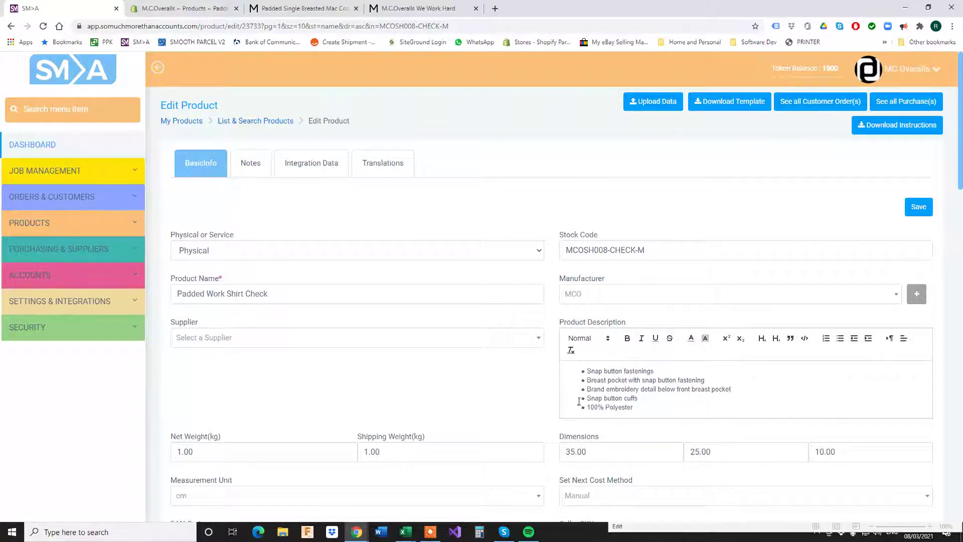
Search the M.C.Overalls store for MCOSH008-CHECK-M and view the Product Details of the Padded Work Shirt Check
{"action": "left_click", "coordinate": [298, 8]}
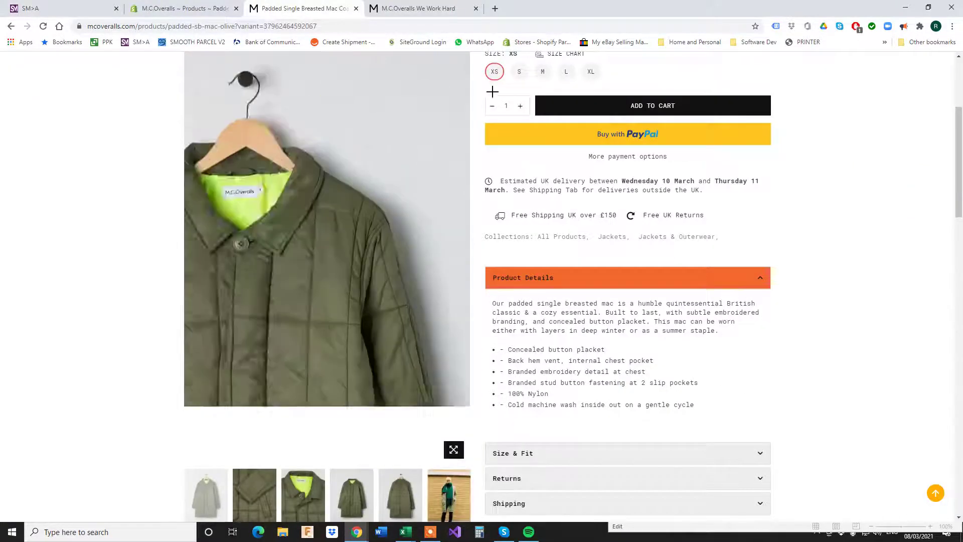
{"action": "scroll", "coordinate": [380, 141], "scroll_direction": "up", "scroll_amount": 3}
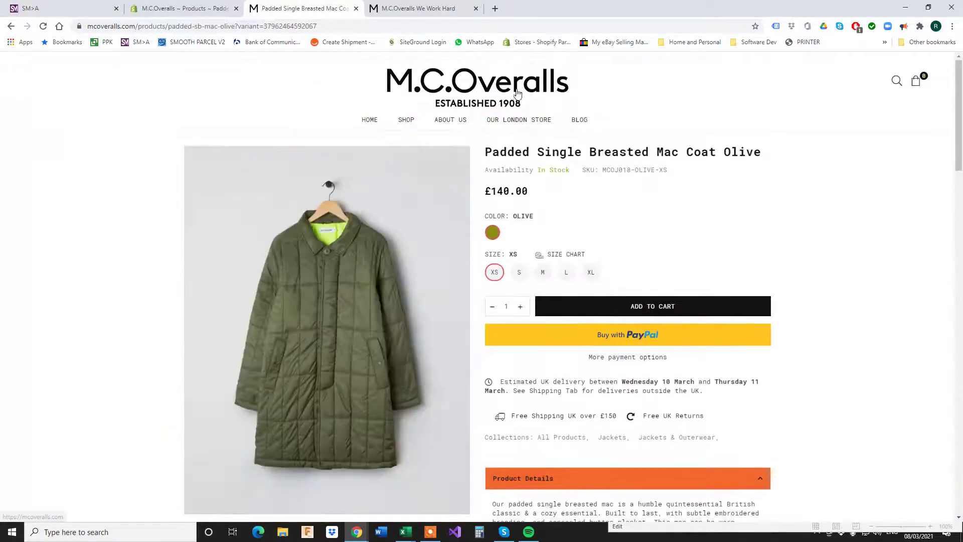
{"action": "left_click", "coordinate": [892, 81]}
{"action": "key", "text": "ctrl+v"}
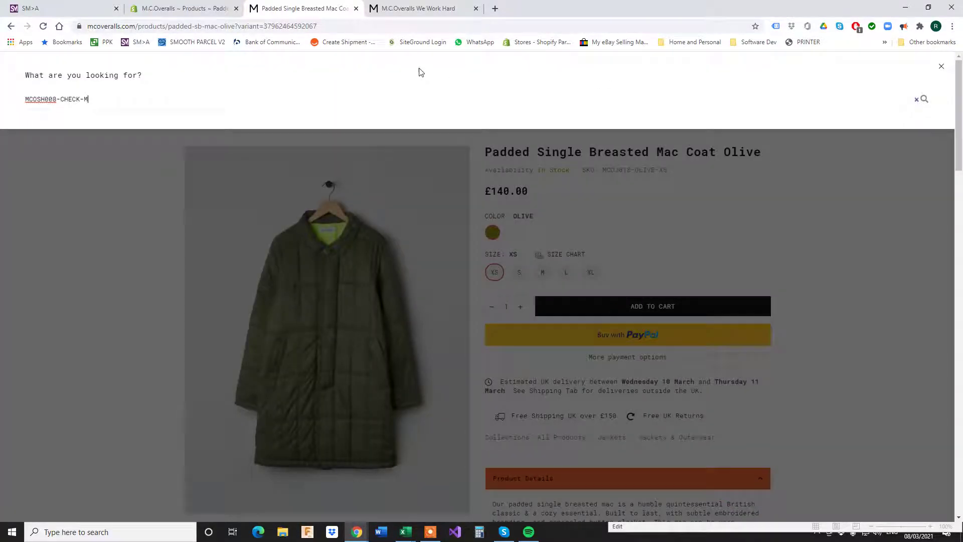
{"action": "key", "text": "Return"}
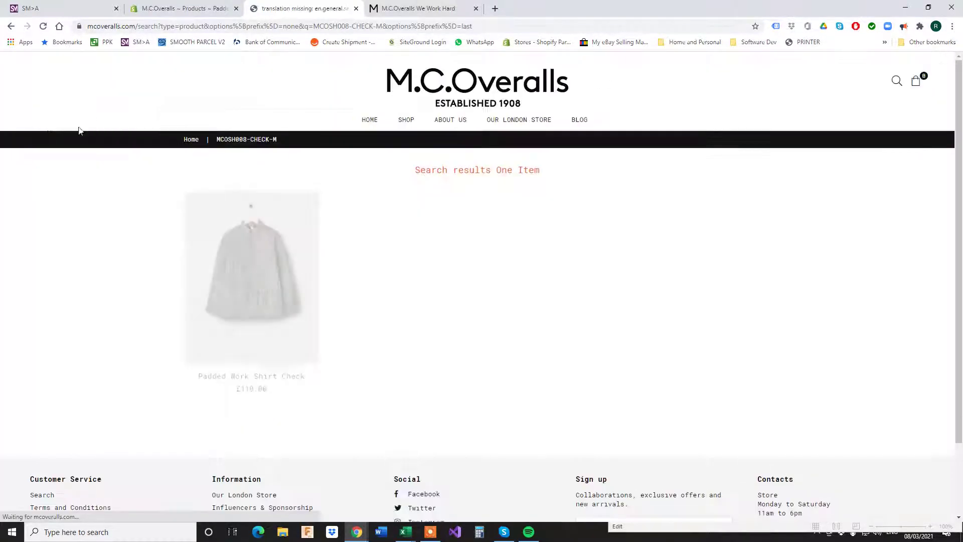
{"action": "left_click", "coordinate": [289, 272]}
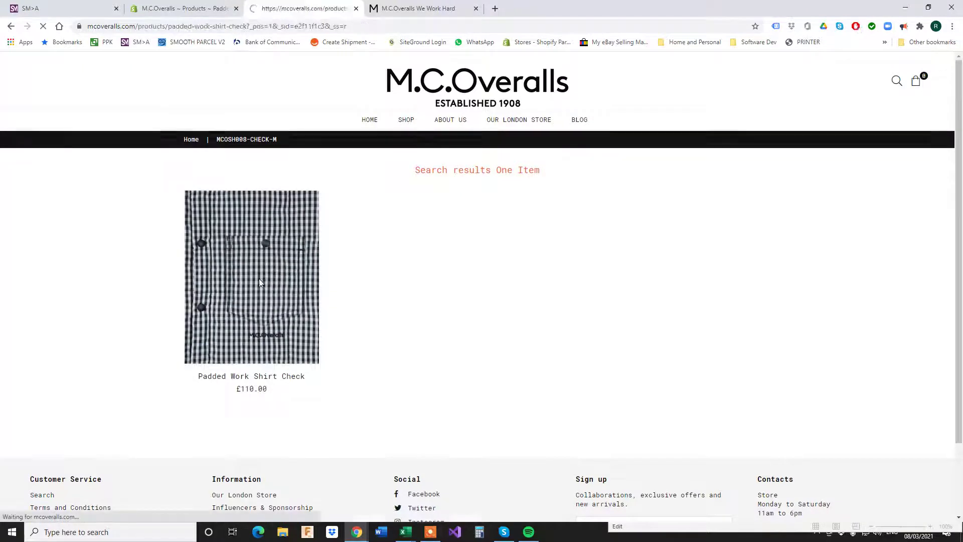
{"action": "scroll", "coordinate": [518, 279], "scroll_direction": "down", "scroll_amount": 3}
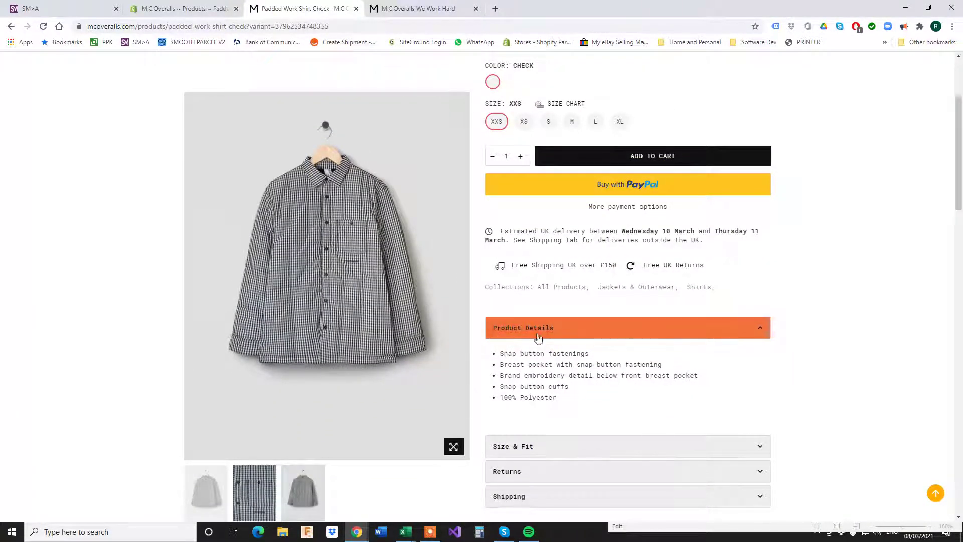
In SM>A, add the line "This is a very nice shirt" below the bullet list in the product description and save the product
{"action": "left_click", "coordinate": [55, 8]}
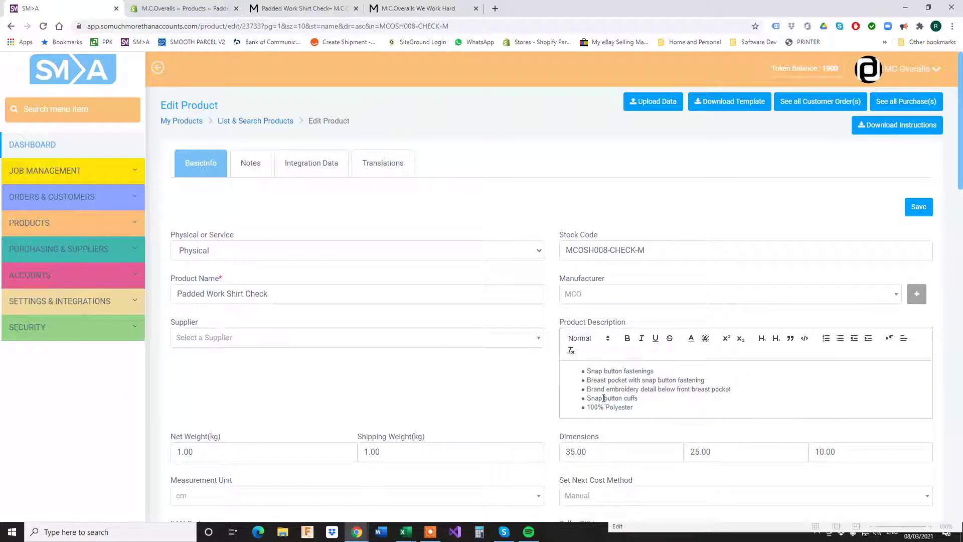
{"action": "left_click", "coordinate": [662, 408]}
{"action": "key", "text": "Return"}
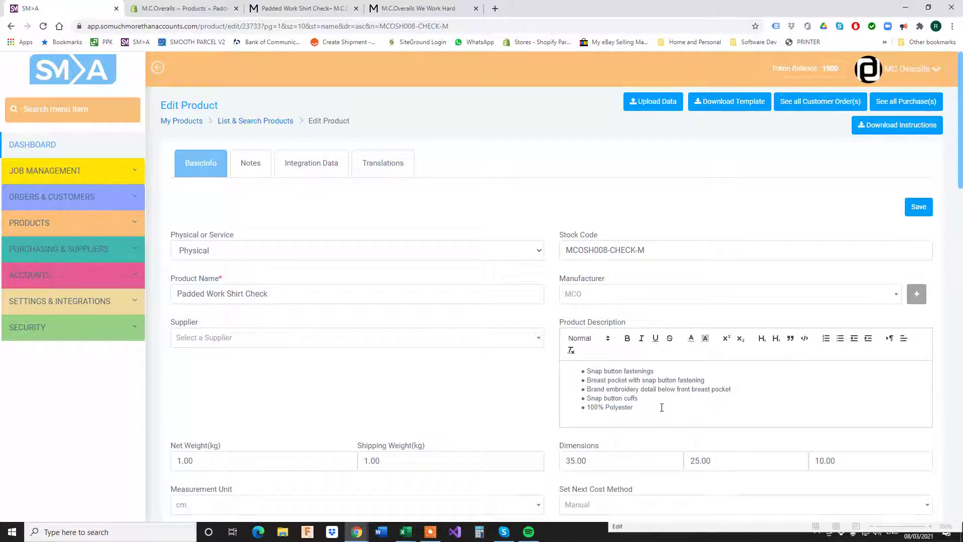
{"action": "key", "text": "Return"}
{"action": "type", "text": "This is a very nice shirt"}
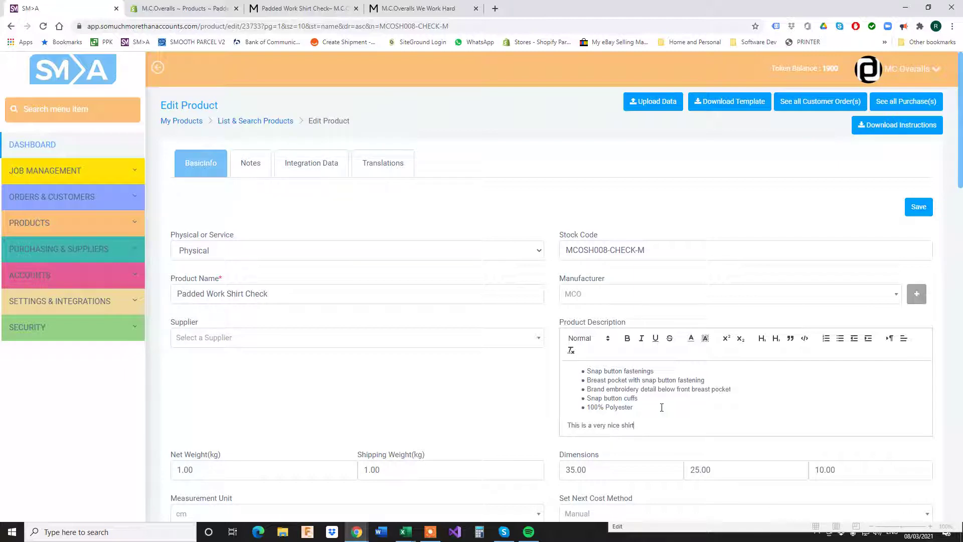
{"action": "key", "text": "Return"}
{"action": "left_click", "coordinate": [919, 207]}
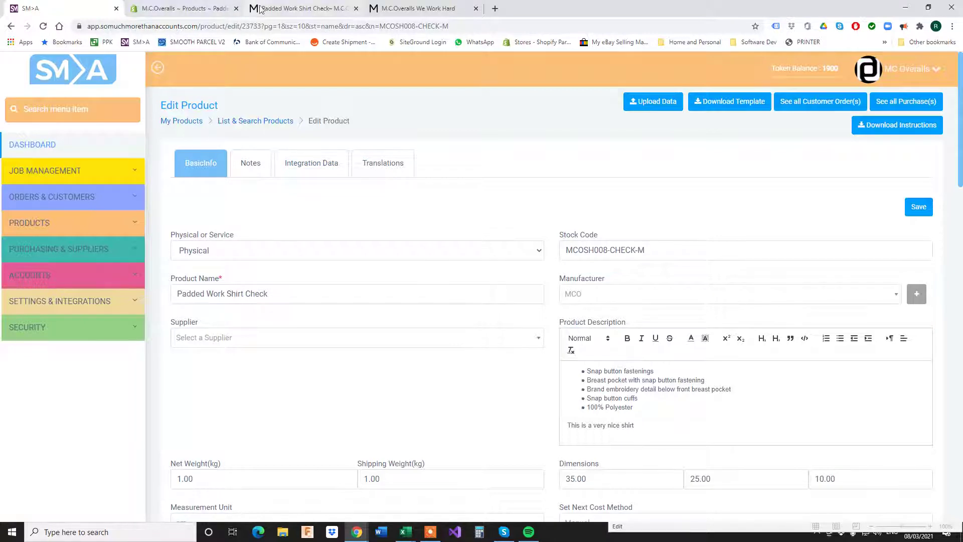
Reload the shirt's page on the M.C.Overalls store to check its Product Details text
{"action": "left_click", "coordinate": [274, 9]}
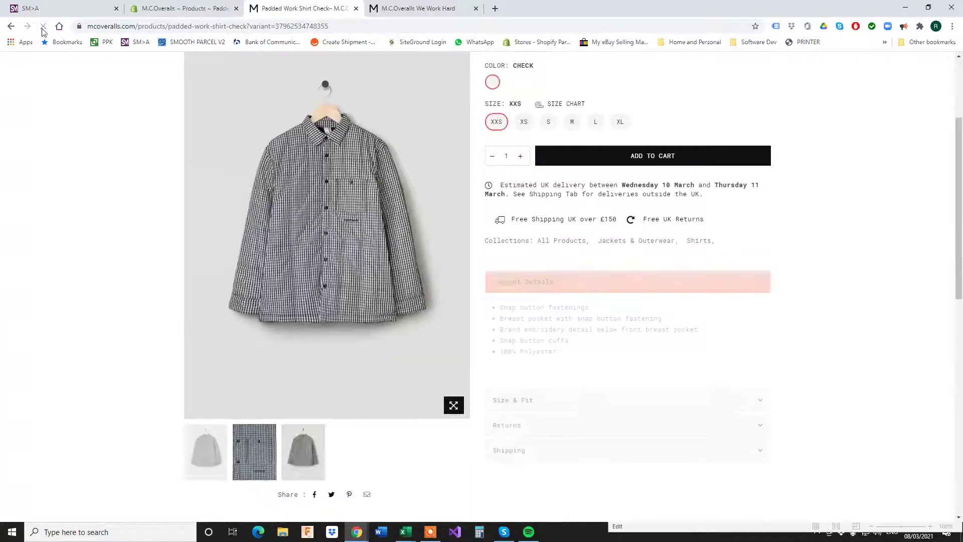
{"action": "left_click", "coordinate": [42, 28]}
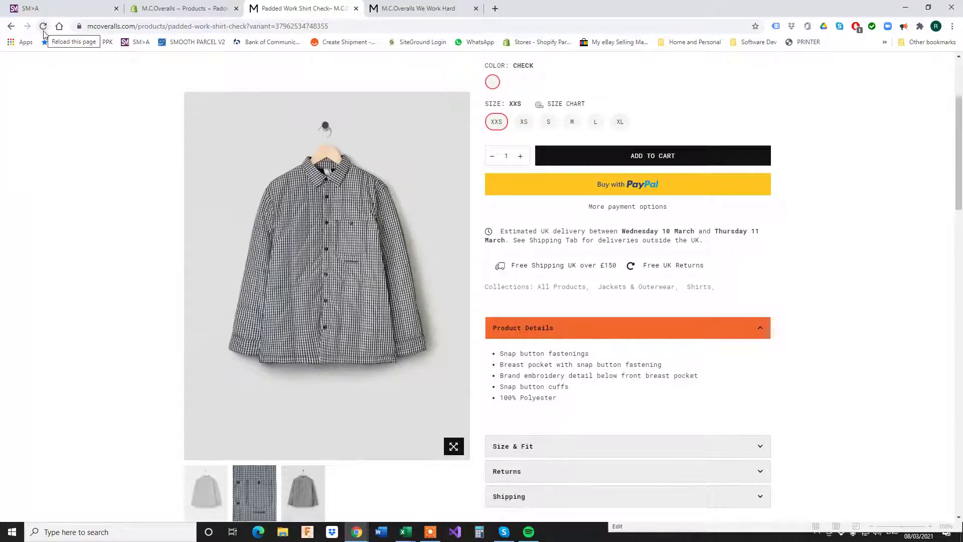
{"action": "left_click", "coordinate": [43, 27]}
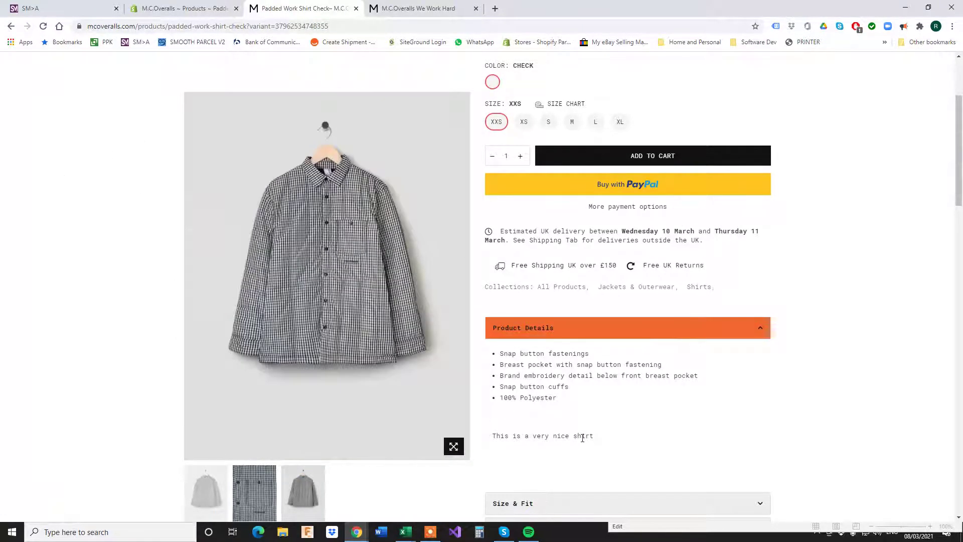
Open the product's translations in SM>A and review the HTML of the English description
{"action": "left_click", "coordinate": [71, 10]}
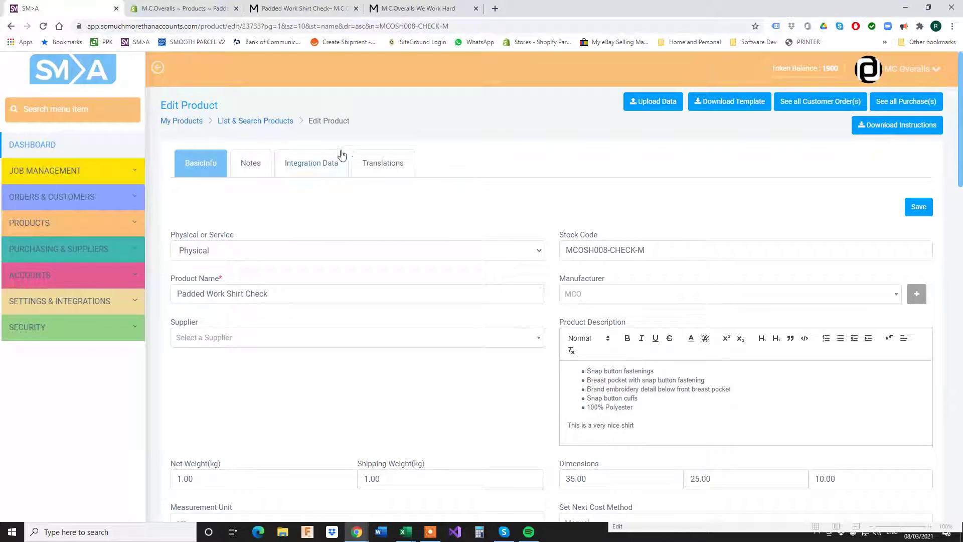
{"action": "left_click", "coordinate": [391, 168]}
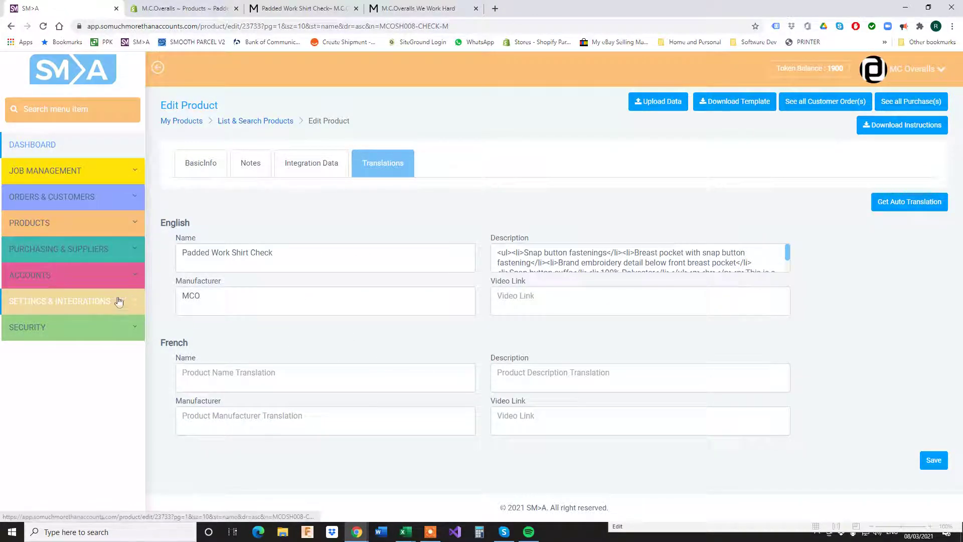
{"action": "left_click", "coordinate": [99, 306]}
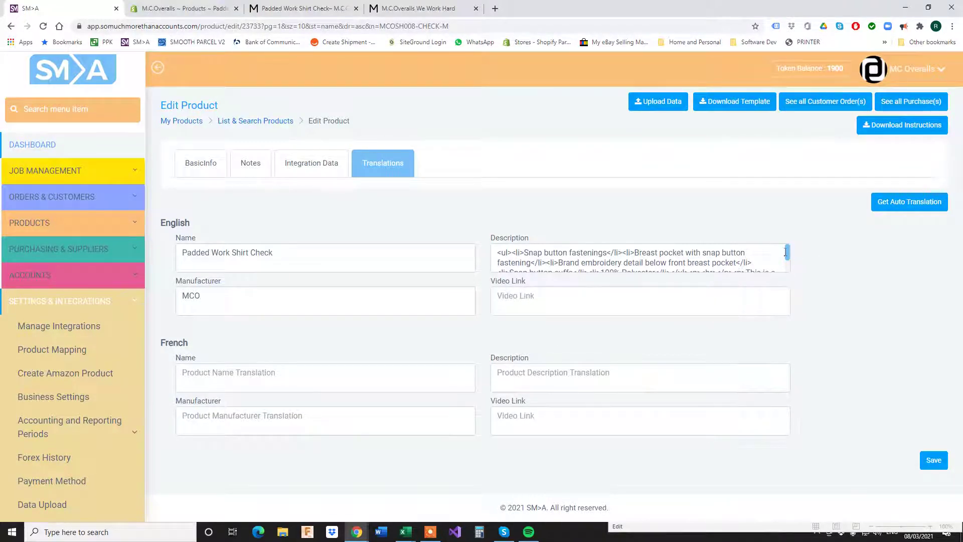
{"action": "left_click_drag", "start_coordinate": [789, 250], "coordinate": [791, 257]}
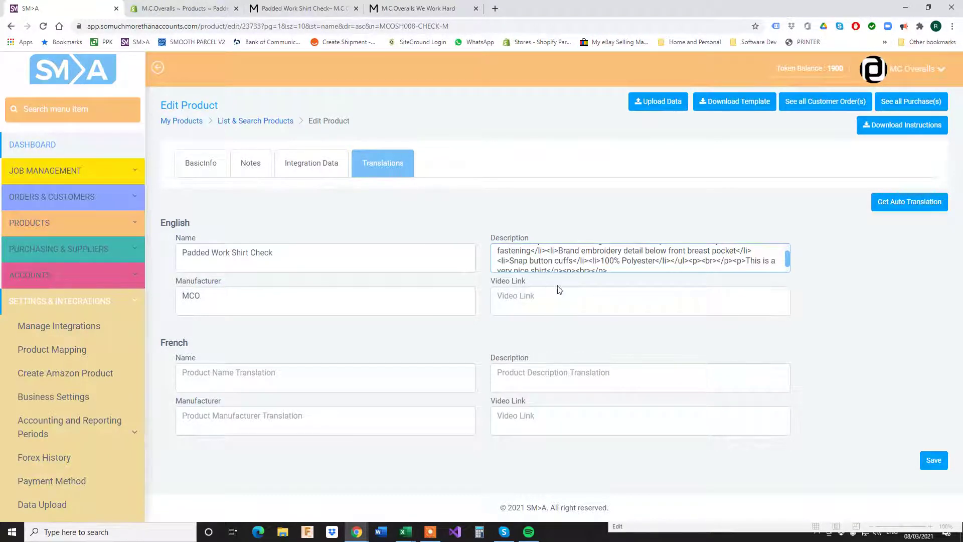
Switch to the product workbook in Excel and copy the HTML description of MCOSH008-CHECK-M from cell B19
{"action": "mouse_move", "coordinate": [405, 531]}
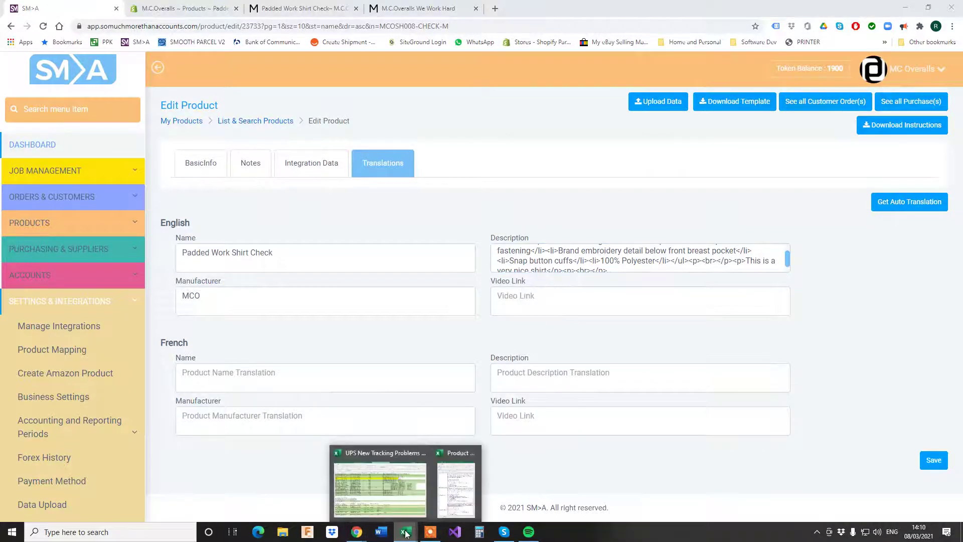
{"action": "left_click", "coordinate": [454, 498]}
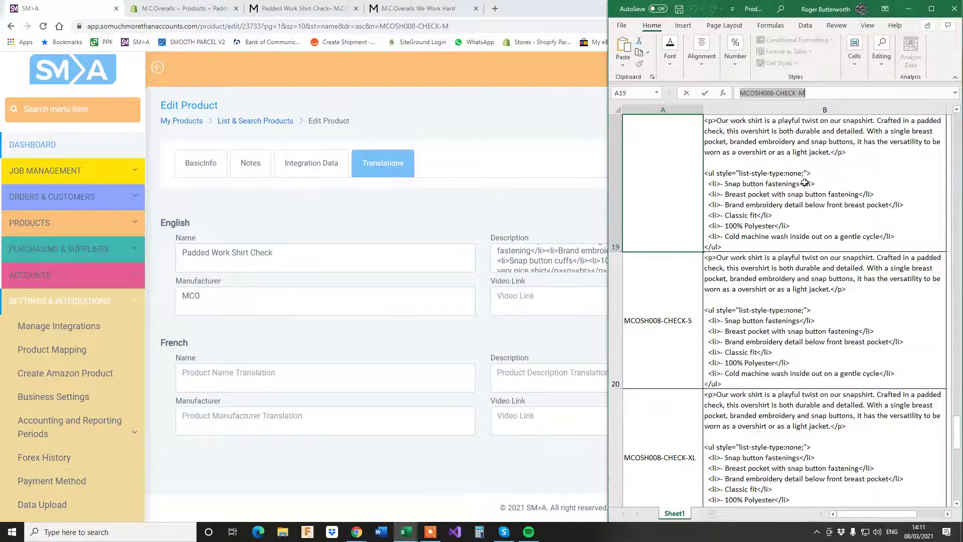
{"action": "left_click", "coordinate": [787, 210]}
{"action": "key", "text": "ctrl+c"}
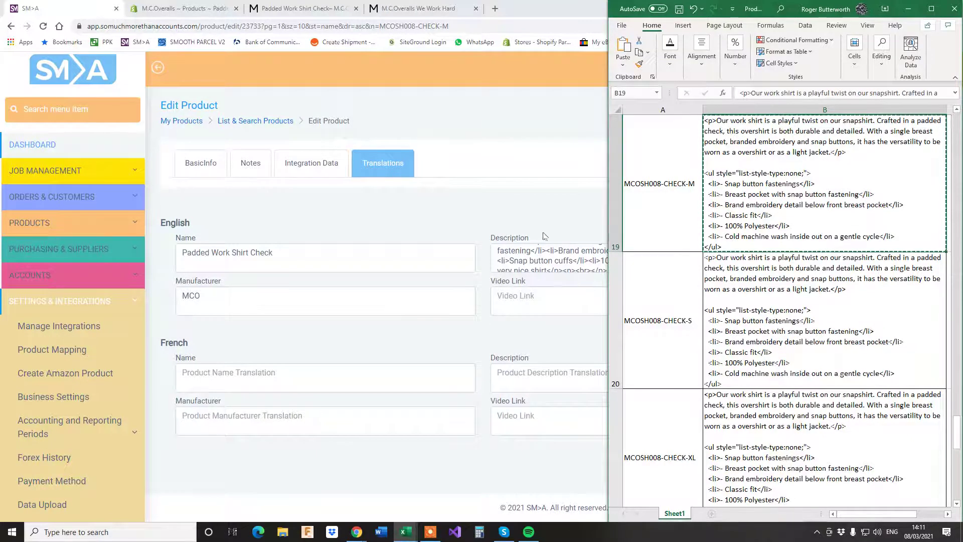
Replace the English description in the SM>A translations with the copied HTML, pasted as plain text, and check its beginning
{"action": "left_click", "coordinate": [566, 220]}
{"action": "right_click", "coordinate": [559, 257]}
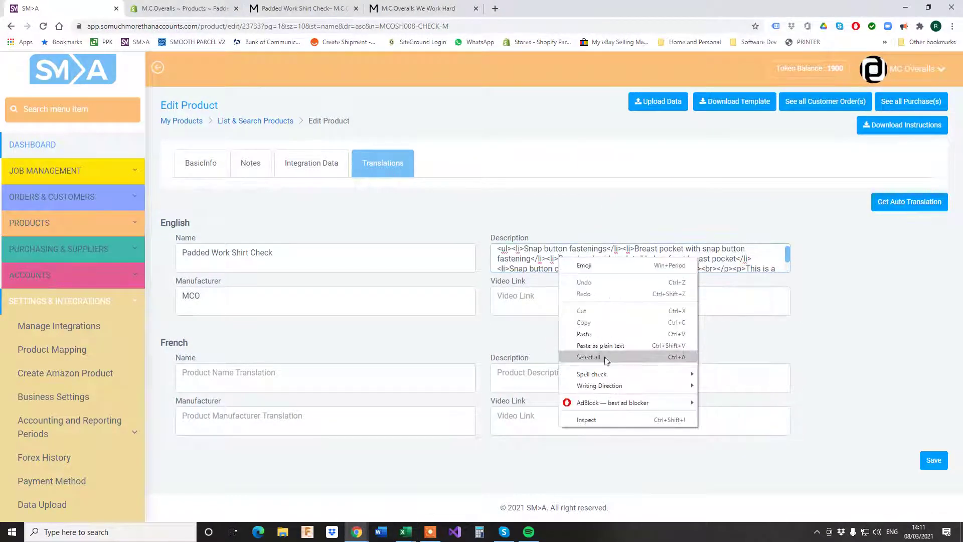
{"action": "left_click", "coordinate": [604, 358]}
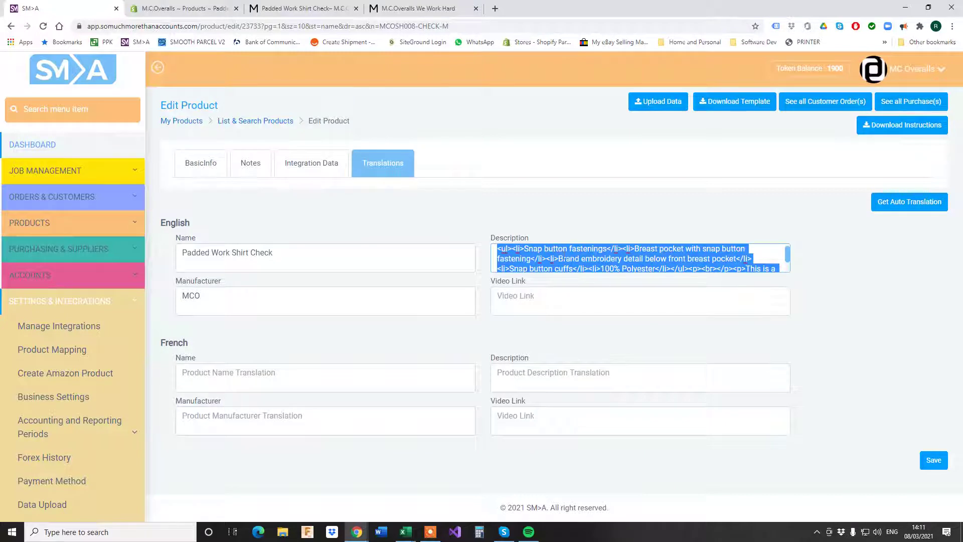
{"action": "key", "text": "Delete"}
{"action": "right_click", "coordinate": [536, 250]}
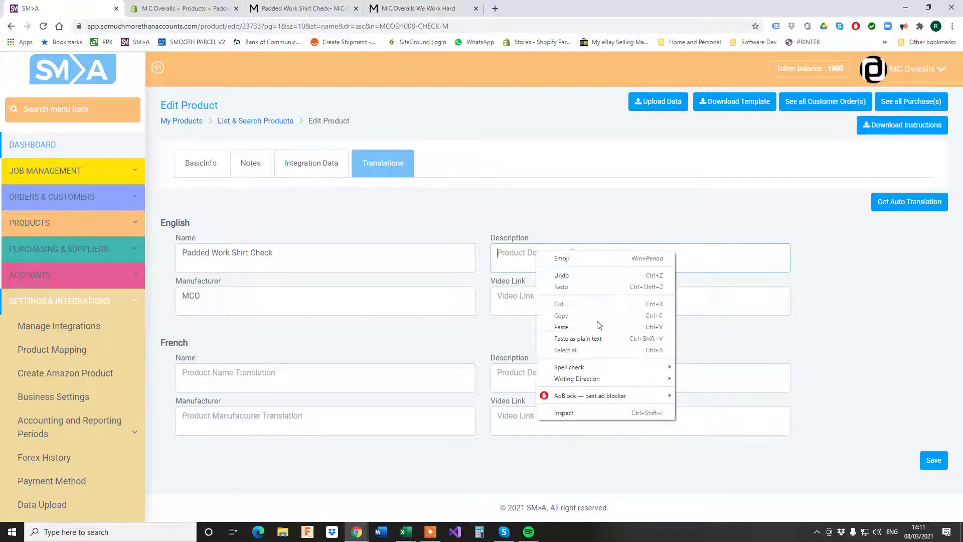
{"action": "left_click", "coordinate": [591, 339]}
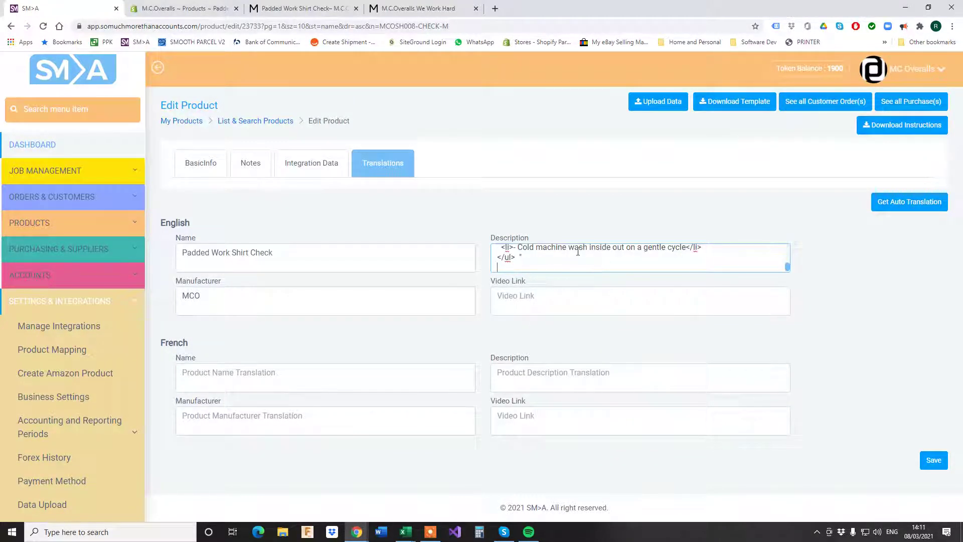
{"action": "scroll", "coordinate": [563, 253], "scroll_direction": "up", "scroll_amount": 10}
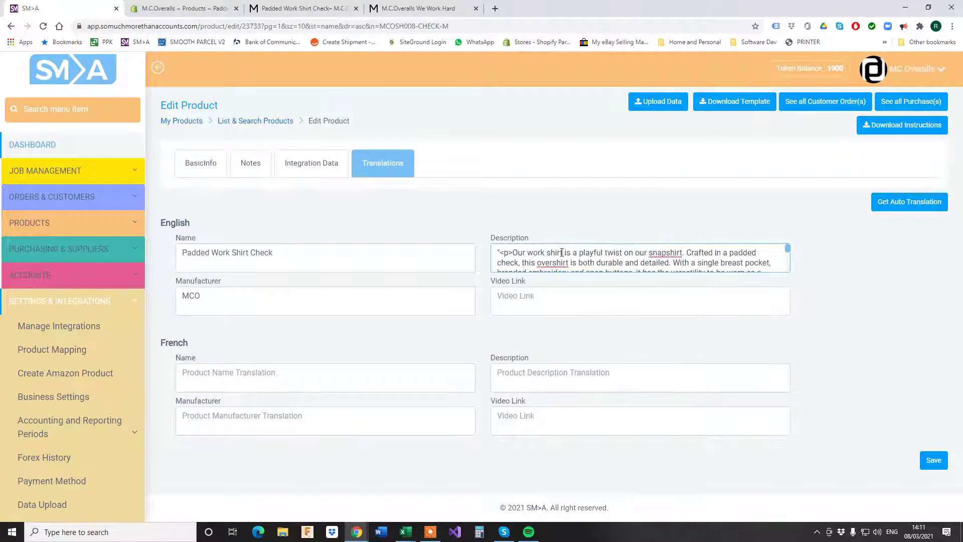
Check the end of the pasted English description, save the translations, and save the product's basic info
{"action": "scroll", "coordinate": [506, 264], "scroll_direction": "down", "scroll_amount": 10}
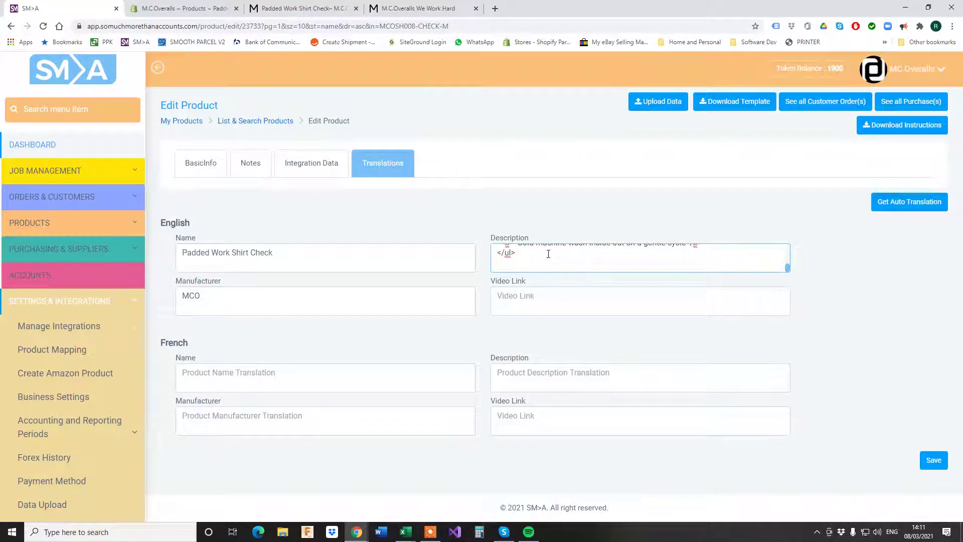
{"action": "left_click", "coordinate": [926, 460]}
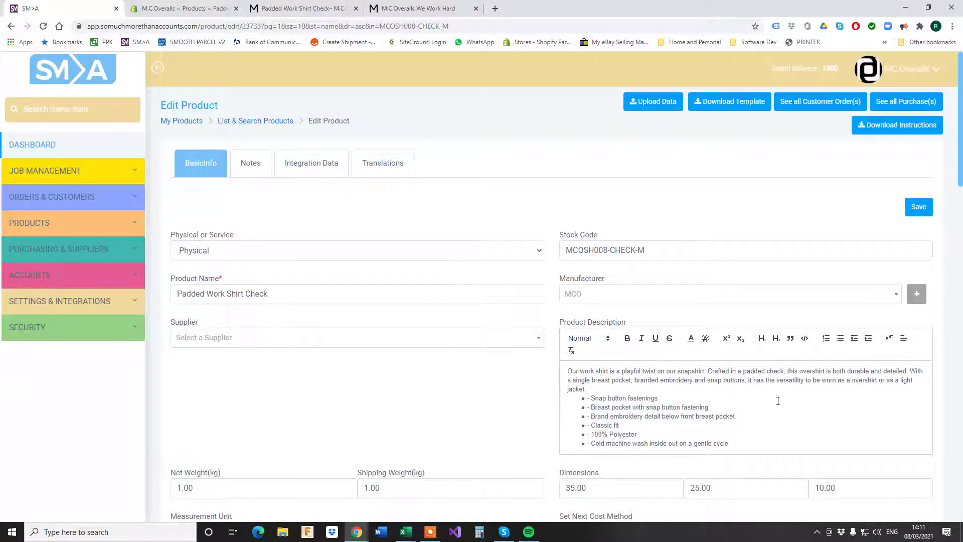
{"action": "left_click", "coordinate": [923, 212]}
{"action": "left_click", "coordinate": [922, 208]}
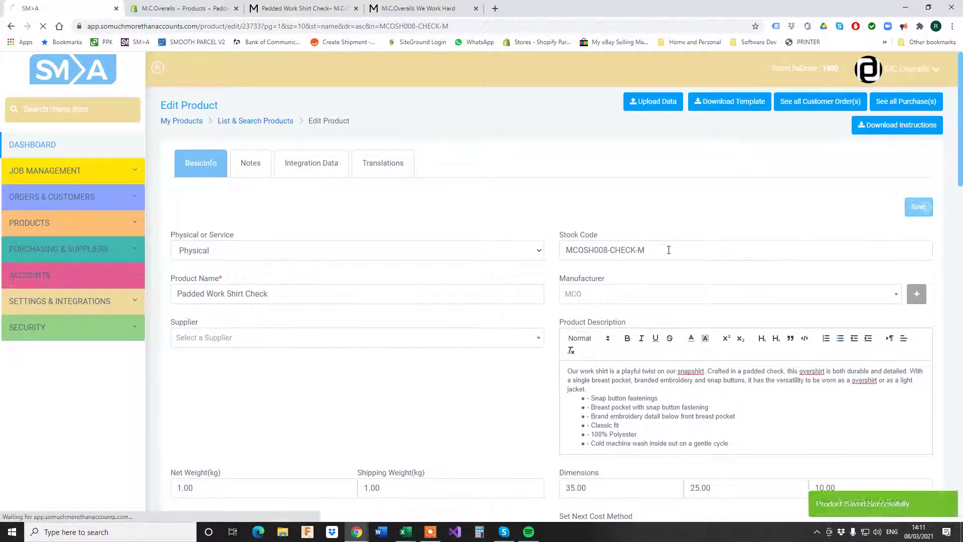
Reload the shirt's page on the M.C.Overalls store and open the product's integration data in SM>A to review its linked store and variants
{"action": "left_click", "coordinate": [301, 8]}
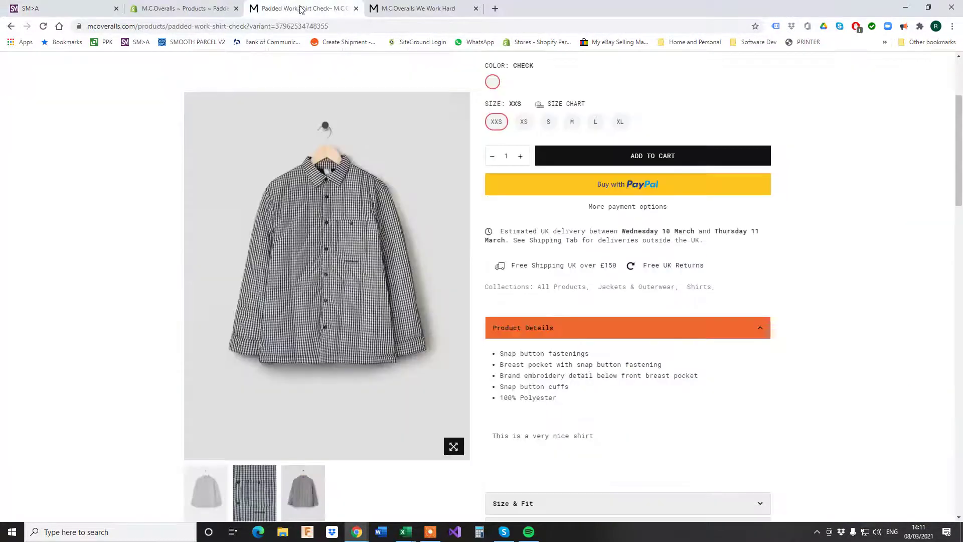
{"action": "left_click", "coordinate": [43, 26]}
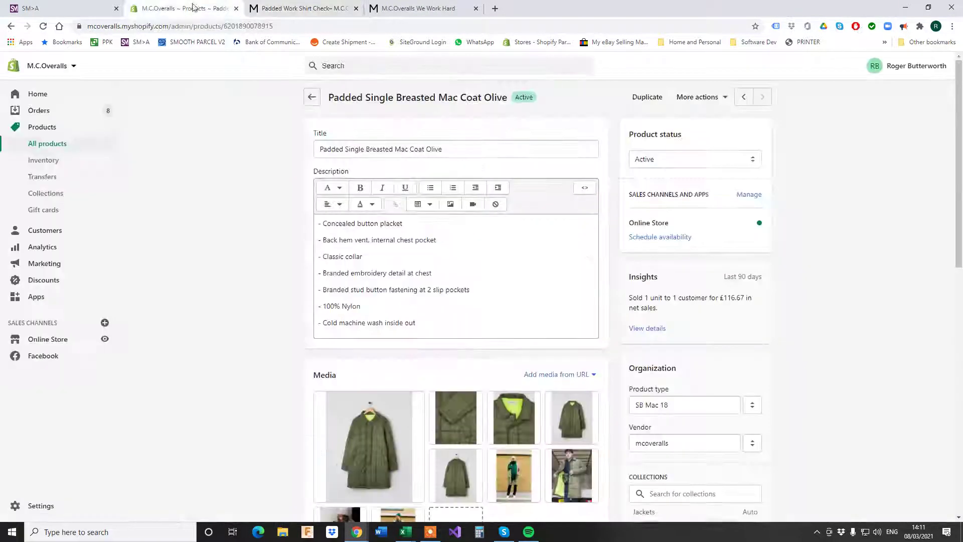
{"action": "left_click", "coordinate": [188, 9]}
{"action": "left_click", "coordinate": [68, 10]}
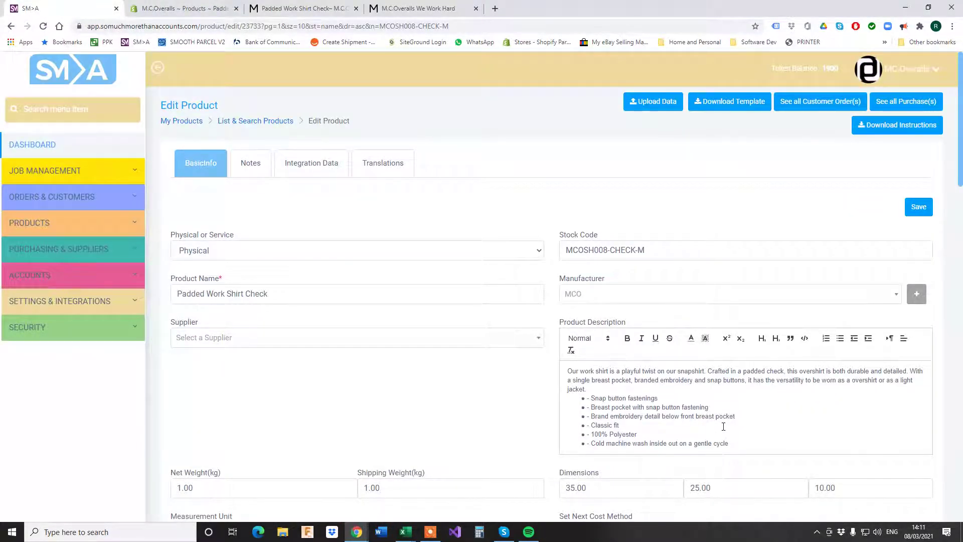
{"action": "left_click", "coordinate": [299, 165]}
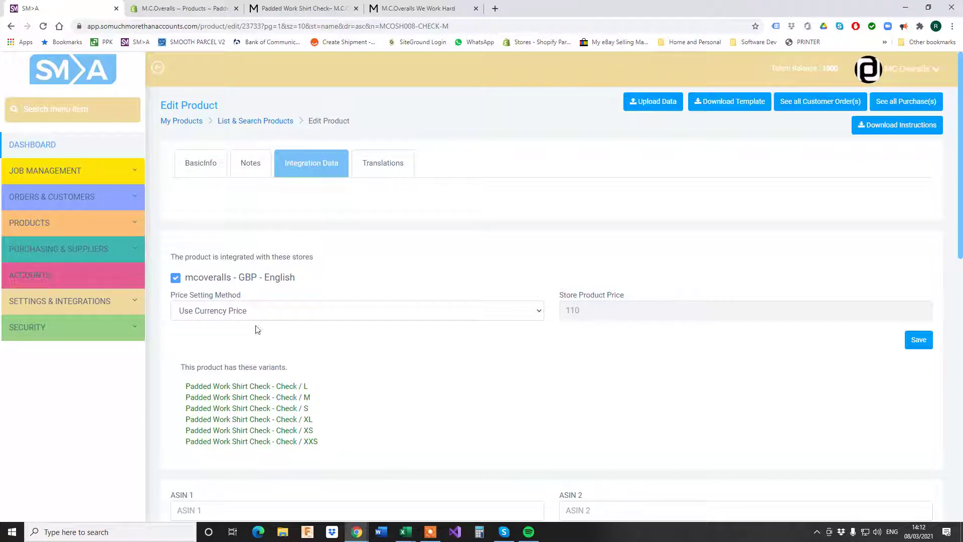
Check the shirt's Product Details on the M.C.Overalls store, going through the L, XL, M and S sizes
{"action": "left_click", "coordinate": [290, 9]}
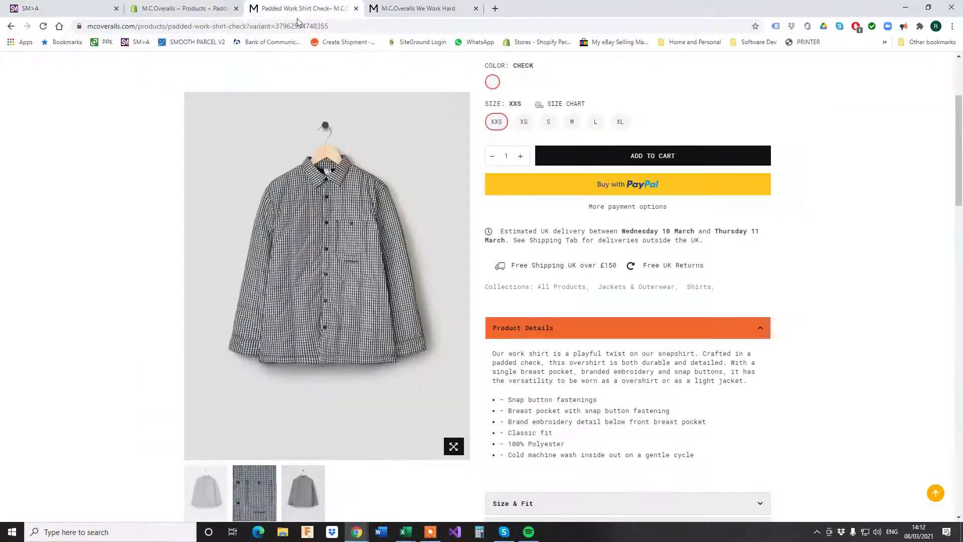
{"action": "scroll", "coordinate": [351, 131], "scroll_direction": "up", "scroll_amount": 3}
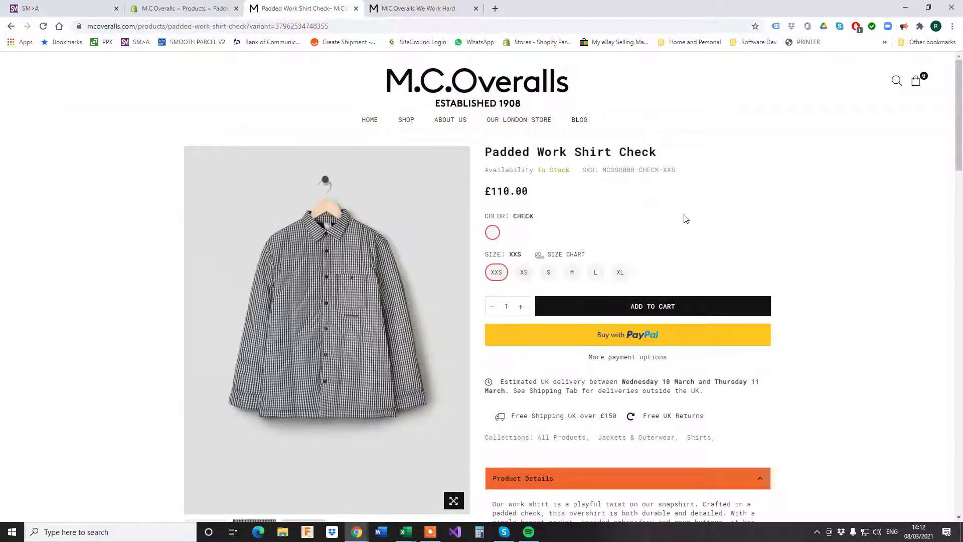
{"action": "left_click", "coordinate": [544, 273]}
{"action": "left_click", "coordinate": [595, 272]}
{"action": "left_click", "coordinate": [621, 272]}
{"action": "left_click", "coordinate": [573, 273]}
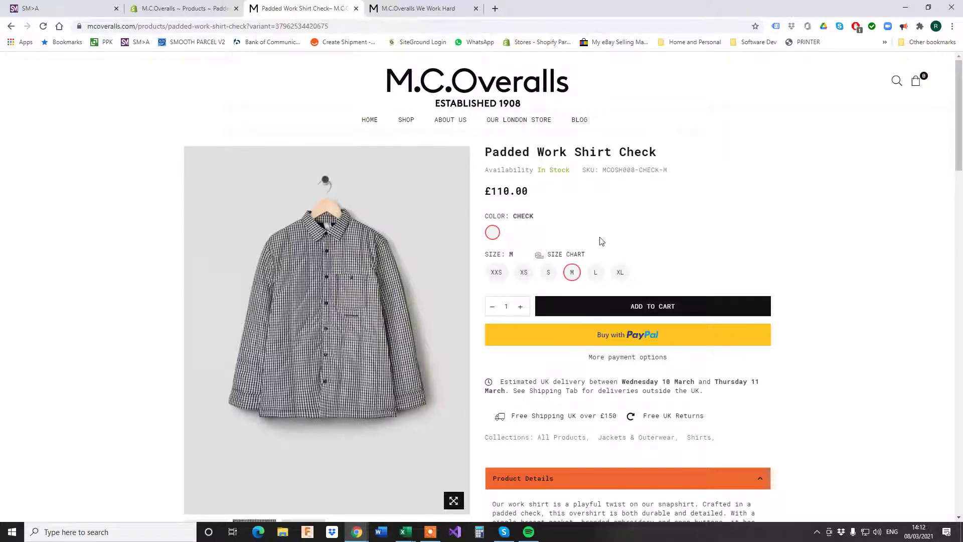
{"action": "left_click", "coordinate": [554, 274]}
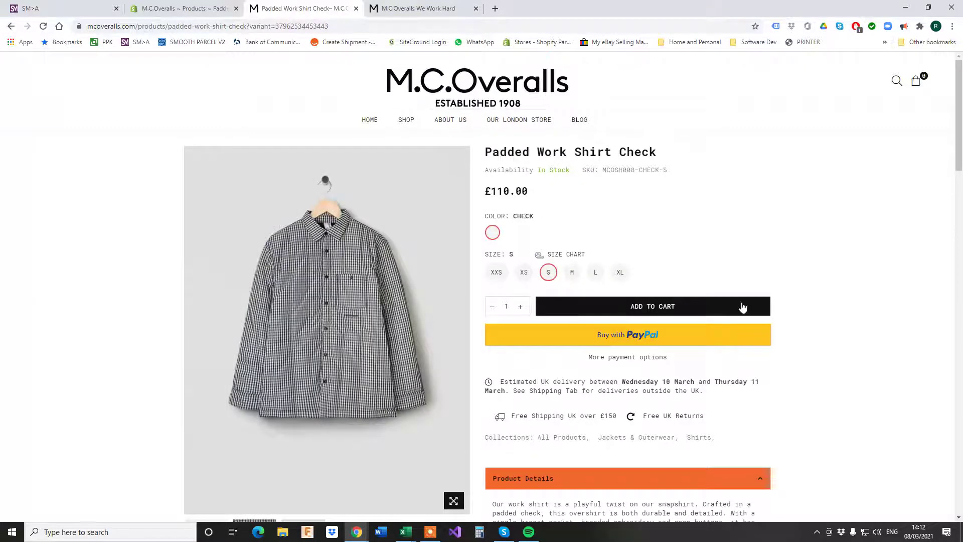
{"action": "scroll", "coordinate": [653, 326], "scroll_direction": "down", "scroll_amount": 5}
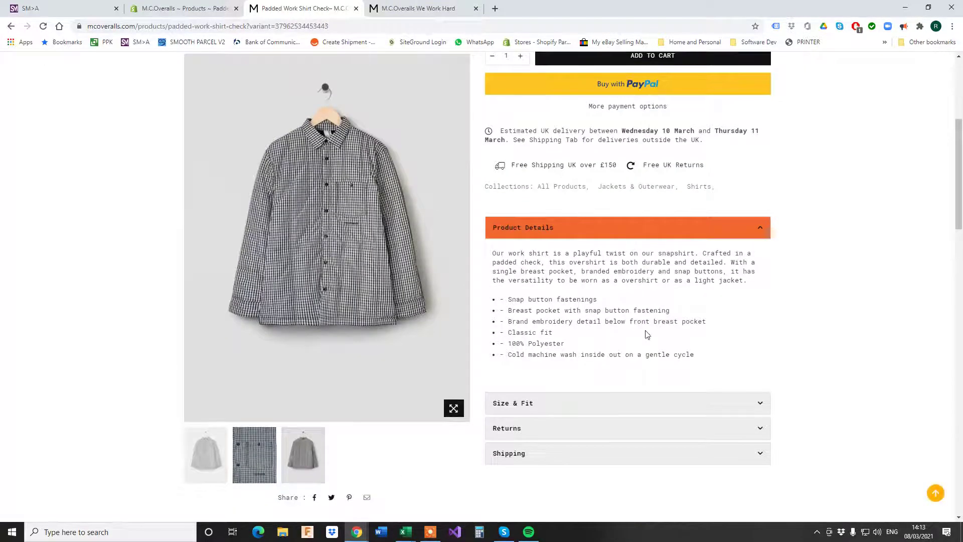
Open the product records list in SM>A and copy the stock code MCOSH008-CHECK-M from the Excel workbook
{"action": "left_click", "coordinate": [93, 9]}
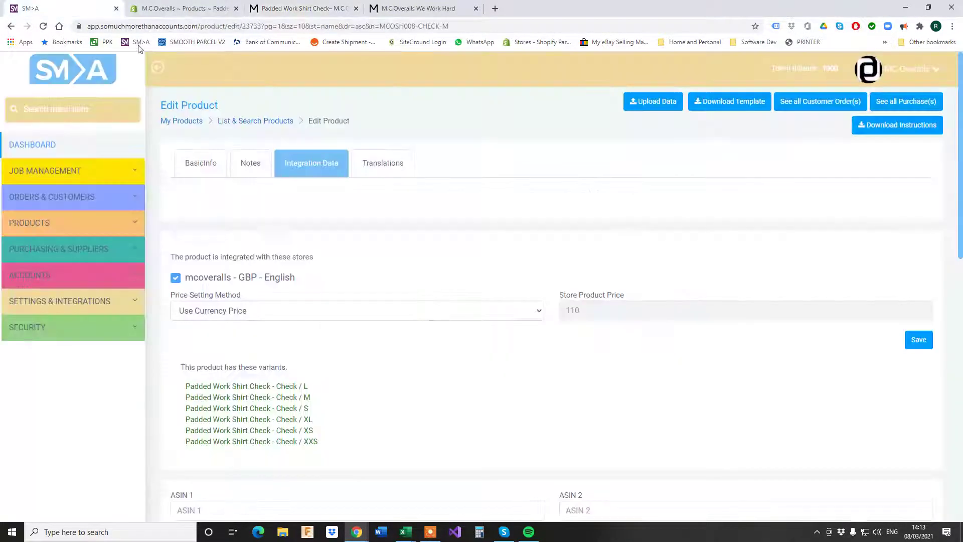
{"action": "left_click", "coordinate": [55, 222]}
{"action": "left_click", "coordinate": [36, 247]}
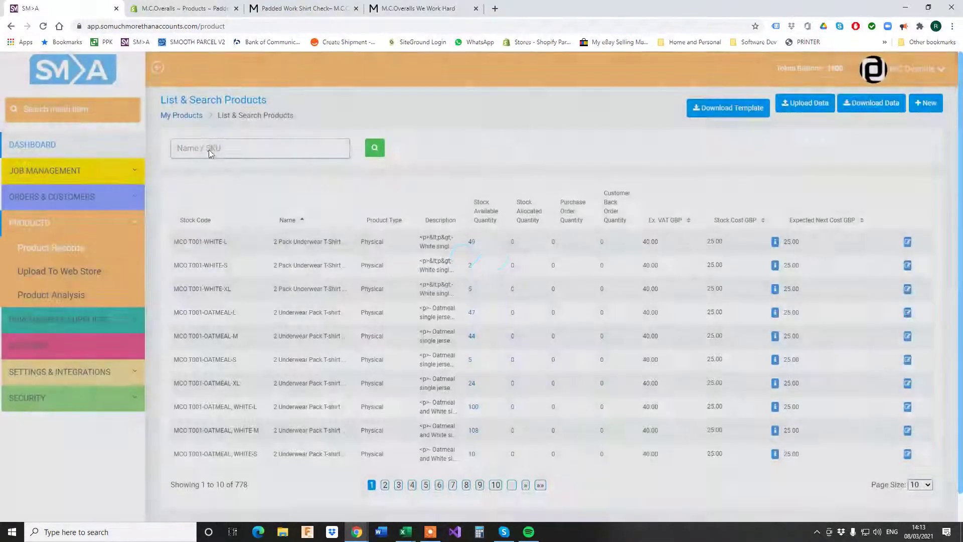
{"action": "key", "text": "ctrl+v"}
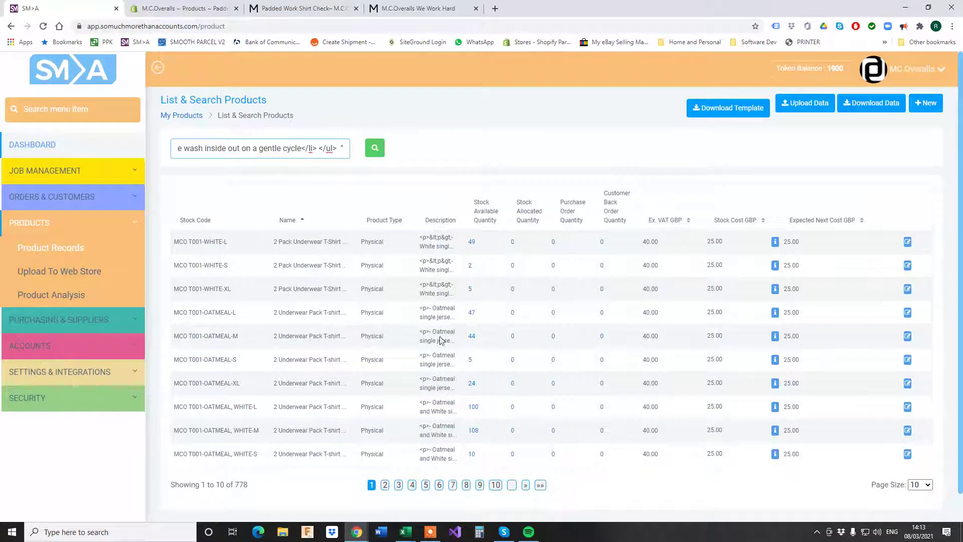
{"action": "left_click", "coordinate": [405, 531]}
{"action": "left_click", "coordinate": [456, 489]}
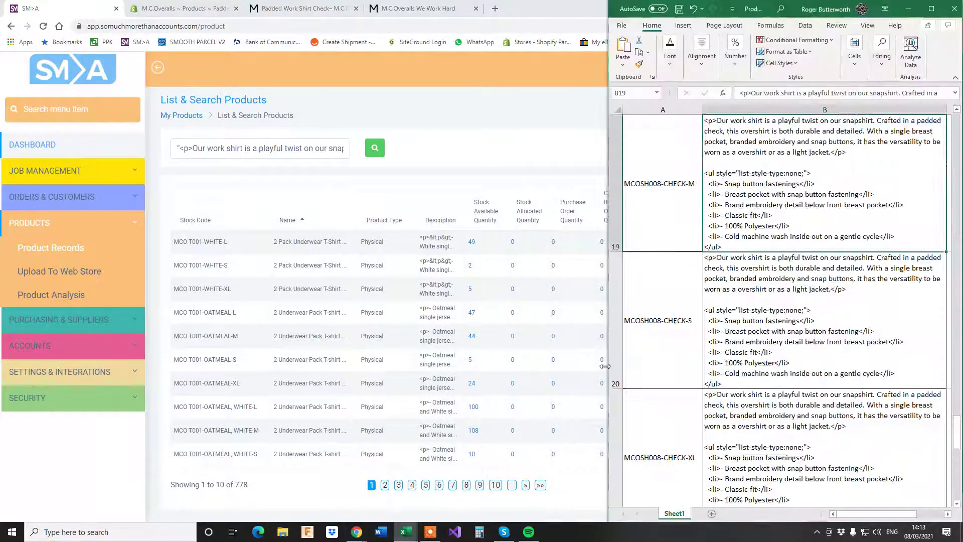
{"action": "left_click", "coordinate": [652, 206]}
Search the SM>A product records for MCOSH008-CHECK, replacing the description text in the search field
{"action": "triple_click", "coordinate": [290, 148]}
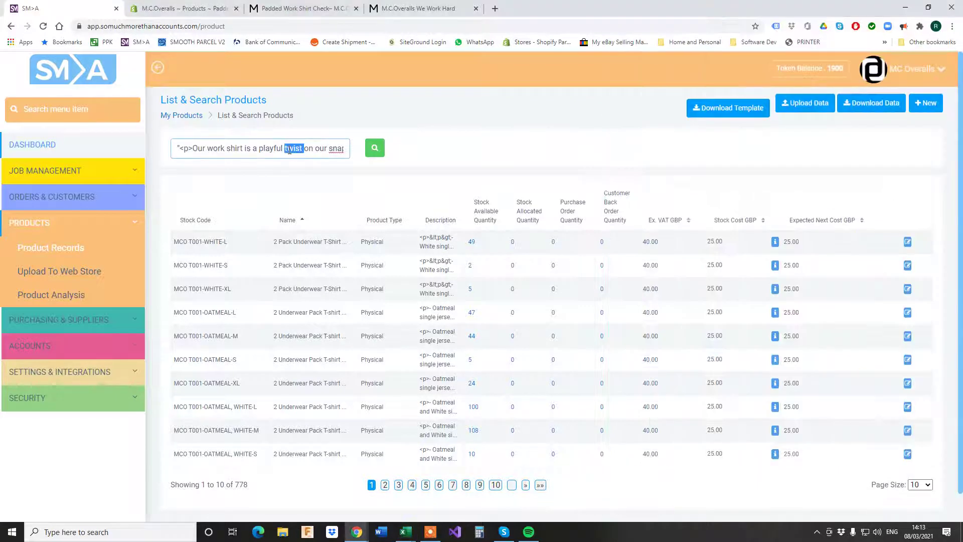
{"action": "type", "text": "MCOSH008-CHECK-M"}
{"action": "key", "text": "BackSpace"}
{"action": "key", "text": "BackSpace"}
{"action": "key", "text": "BackSpace"}
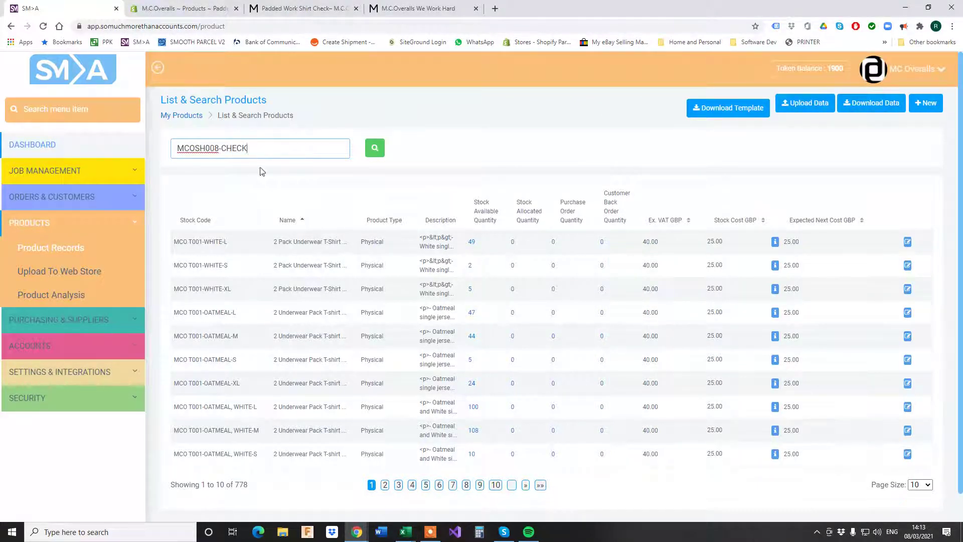
{"action": "left_click", "coordinate": [375, 147]}
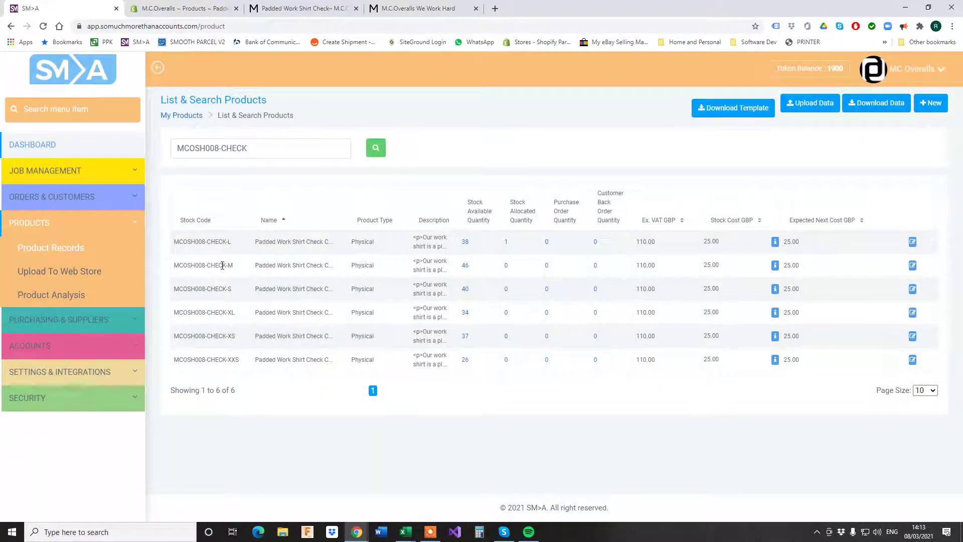
Open the MCOSH008-CHECK-XS product to view its description, and return to the MCOSH008-CHECK search results
{"action": "left_click", "coordinate": [913, 336]}
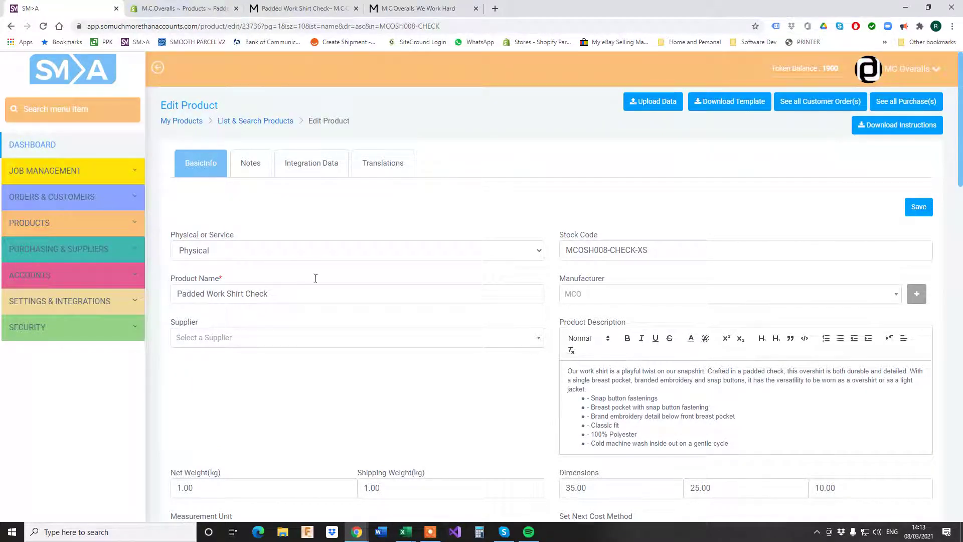
{"action": "left_click", "coordinate": [11, 26]}
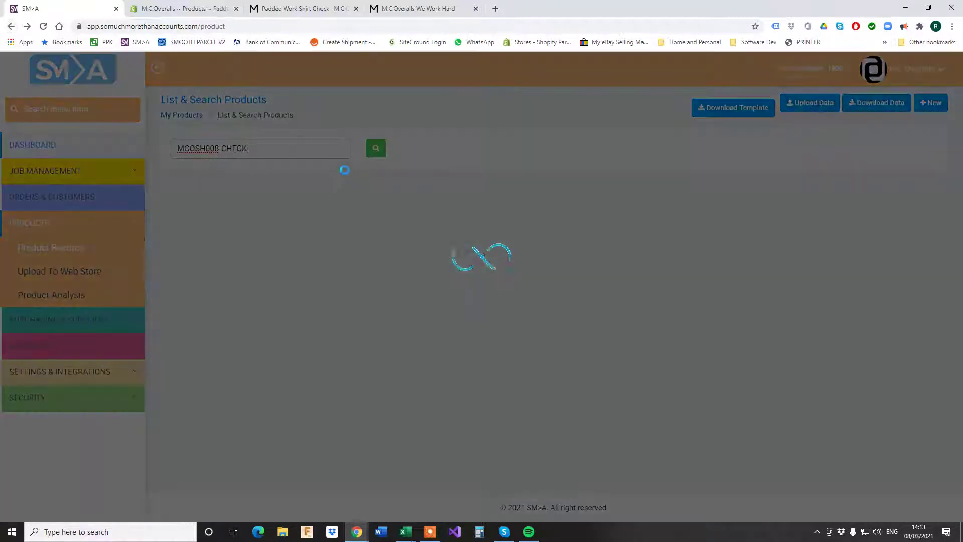
{"action": "left_click", "coordinate": [381, 152]}
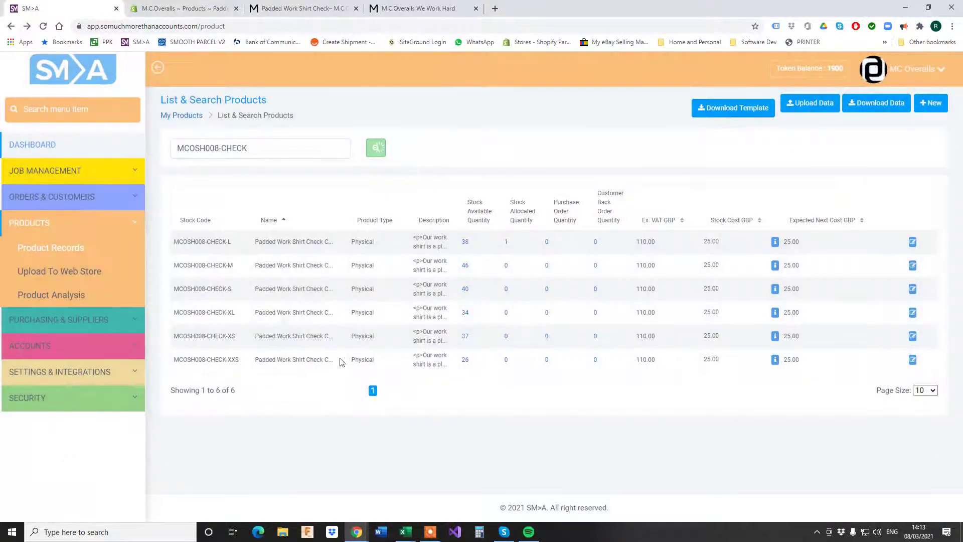
Open the MCOSH008-CHECK-M product and review its English translation HTML, its formatted description and its integration data
{"action": "left_click", "coordinate": [913, 266]}
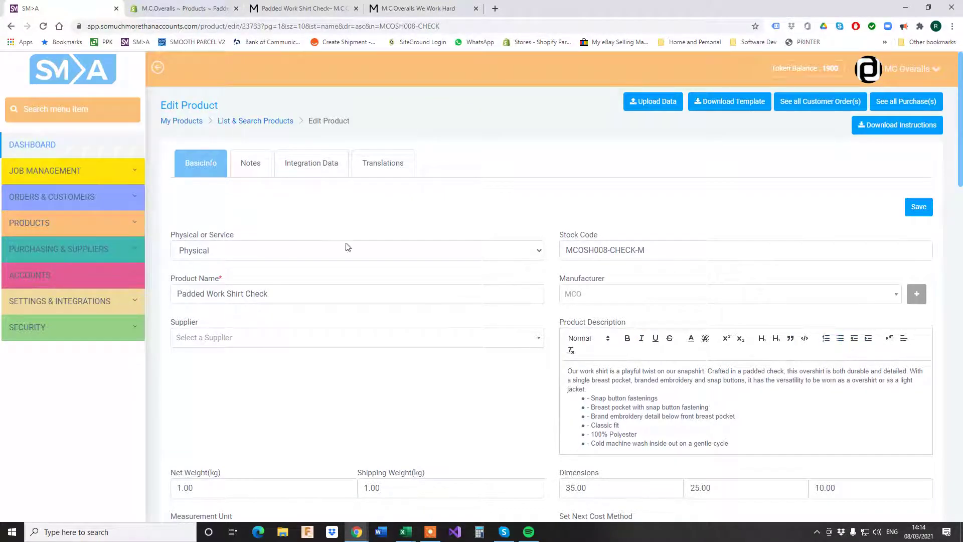
{"action": "left_click", "coordinate": [379, 166]}
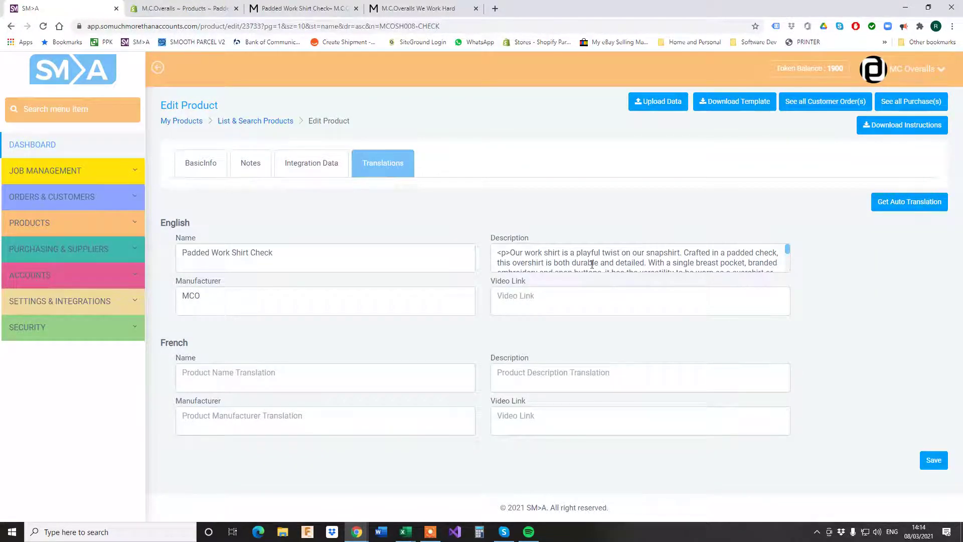
{"action": "scroll", "coordinate": [592, 264], "scroll_direction": "down", "scroll_amount": 3}
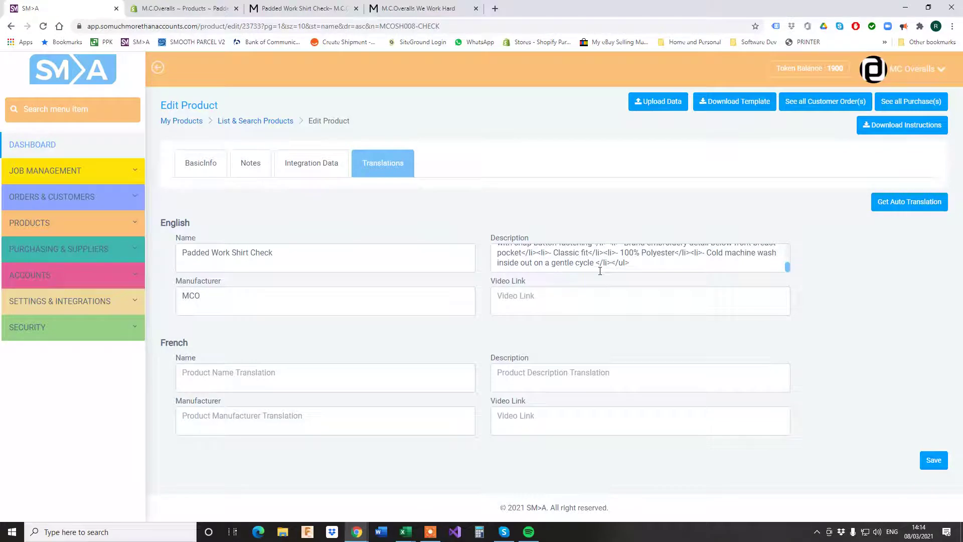
{"action": "scroll", "coordinate": [600, 271], "scroll_direction": "up", "scroll_amount": 4}
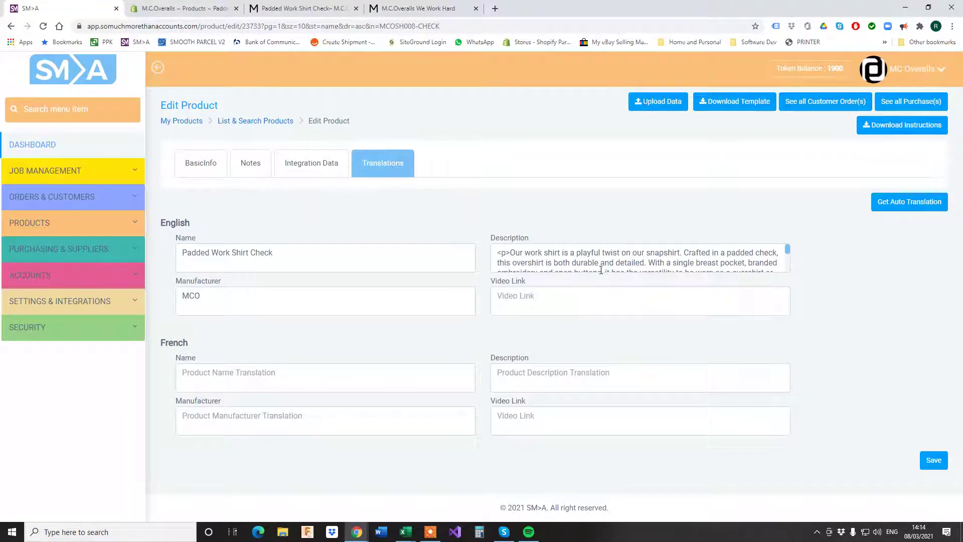
{"action": "scroll", "coordinate": [601, 271], "scroll_direction": "down", "scroll_amount": 4}
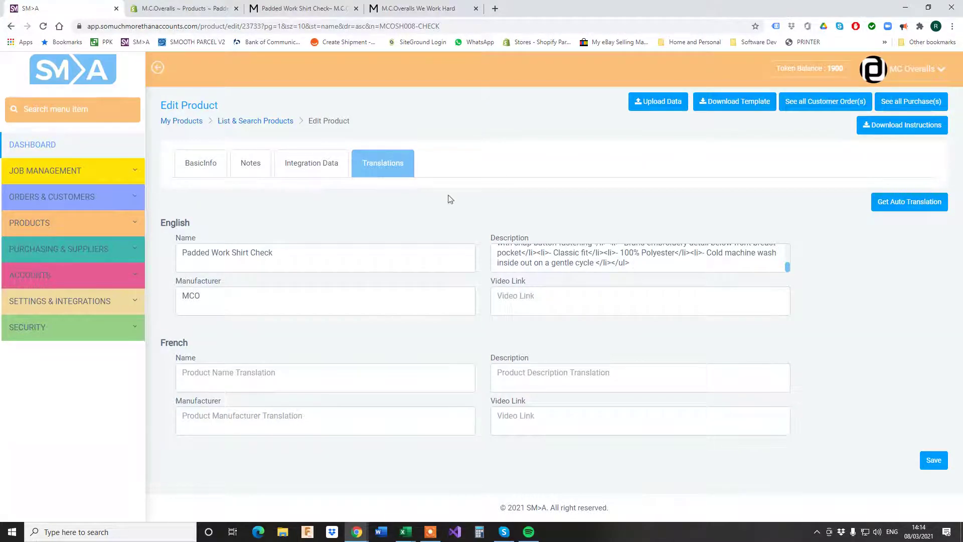
{"action": "left_click", "coordinate": [194, 162]}
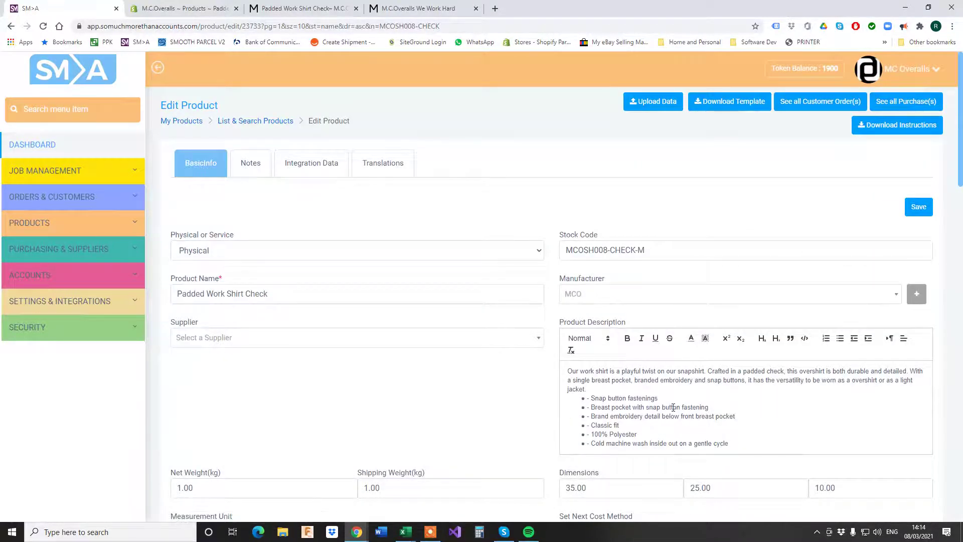
{"action": "left_click", "coordinate": [322, 165]}
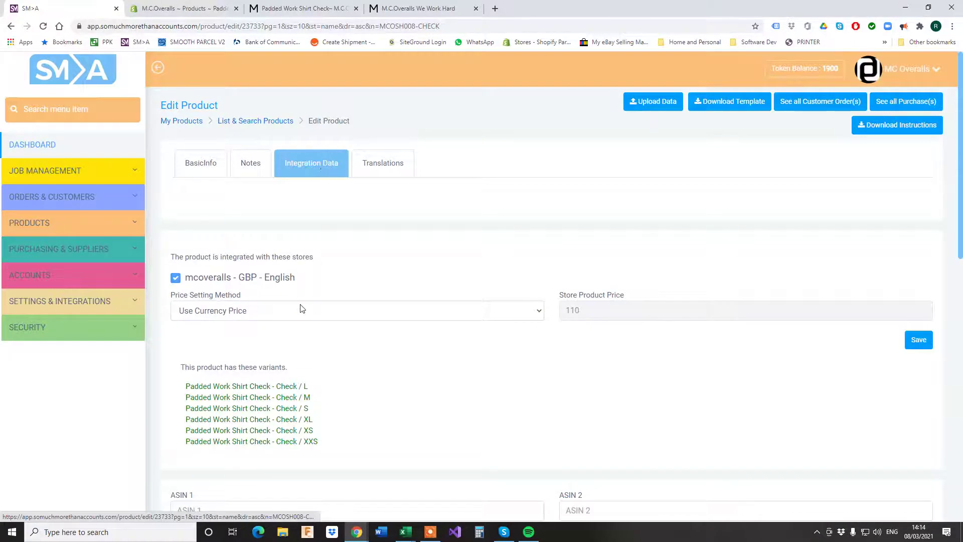